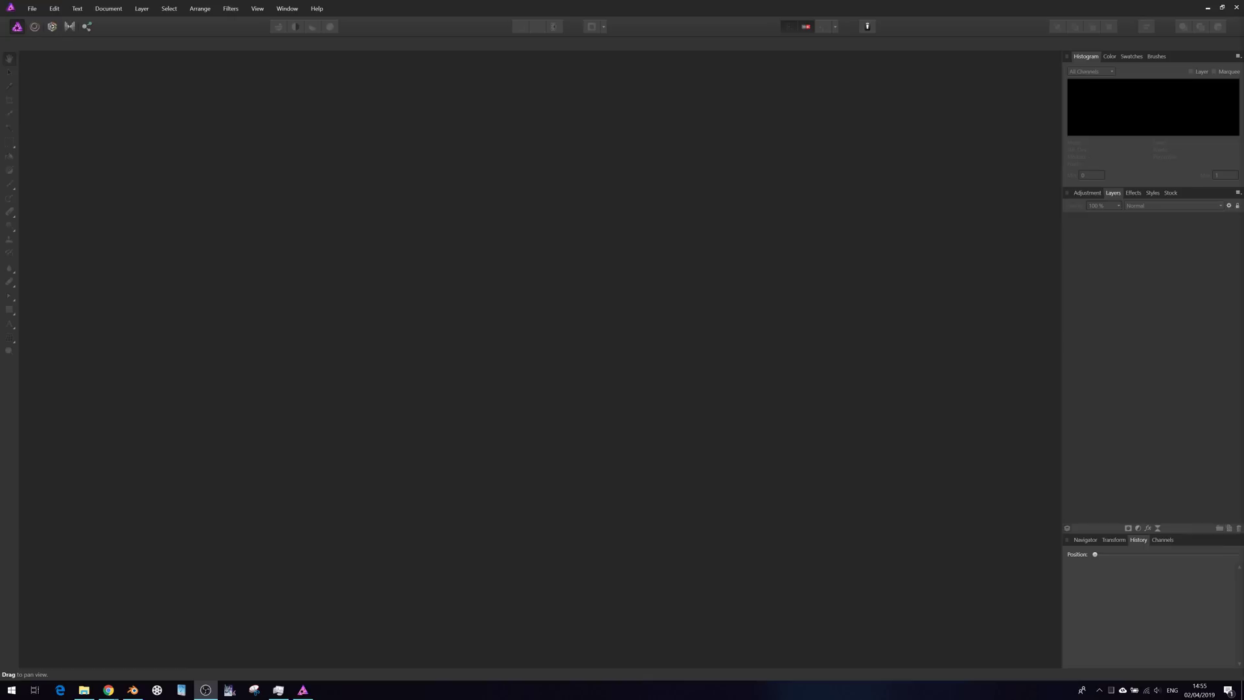
Review the Blender scene's render and colour management settings and its enabled render passes
key("alt+Tab")
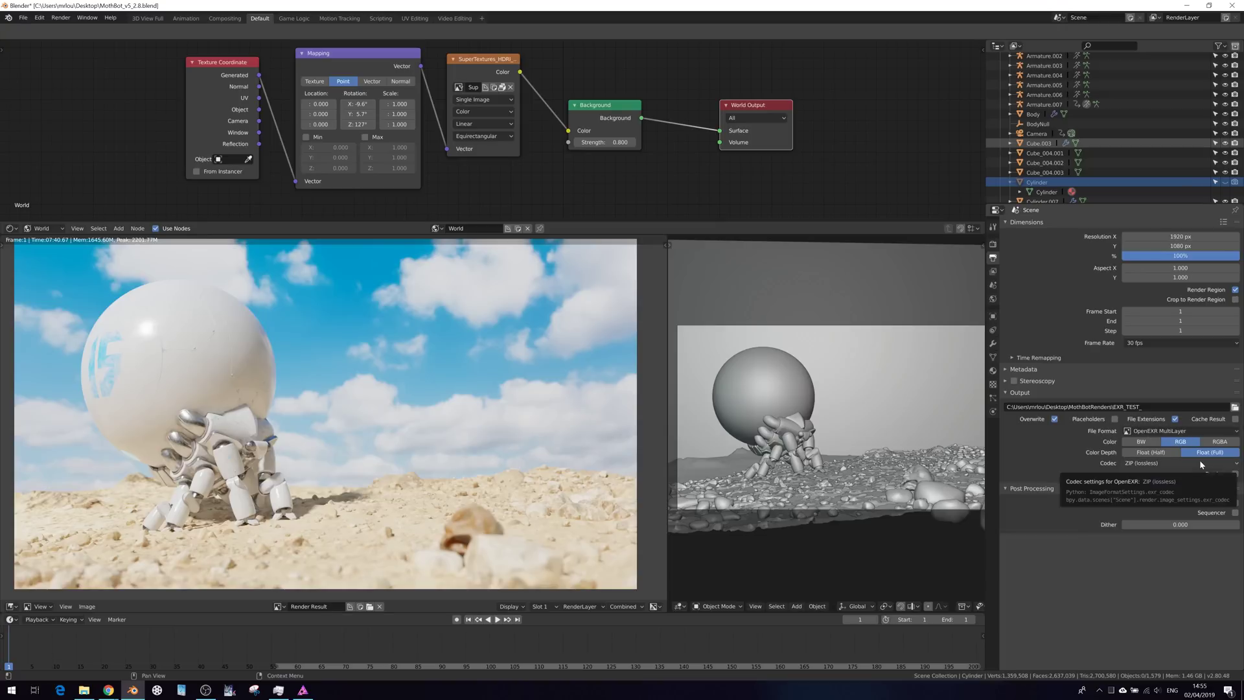
left_click(993, 244)
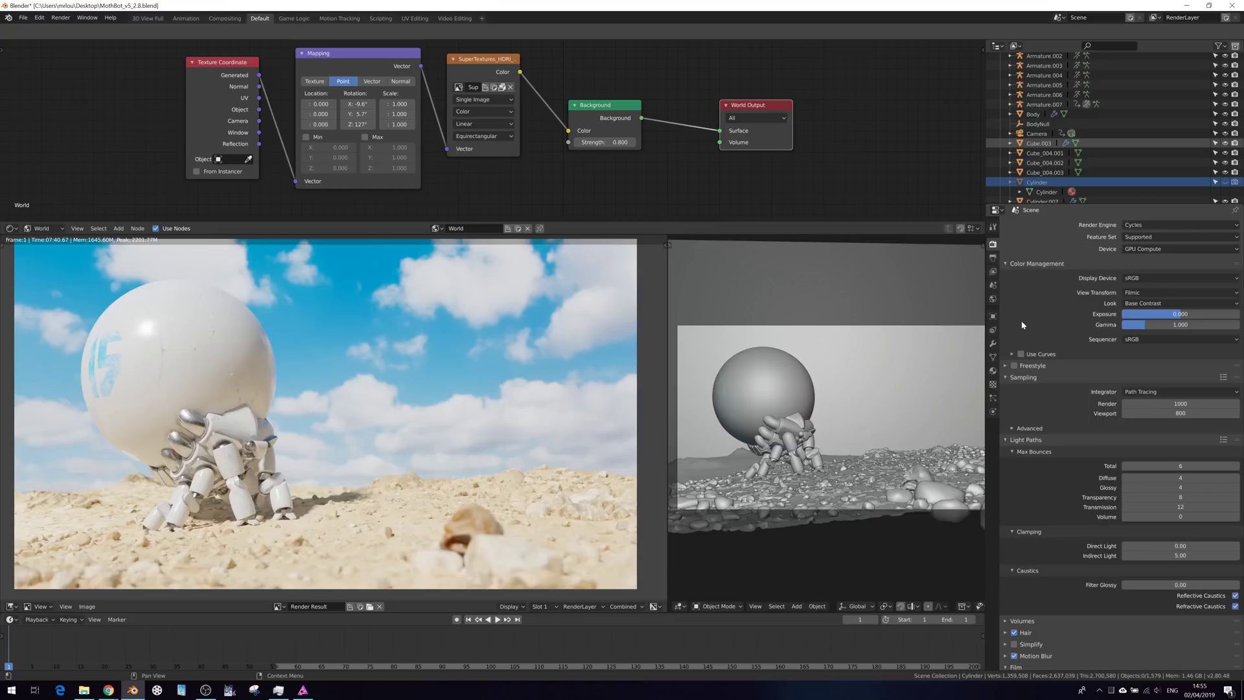
left_click(993, 271)
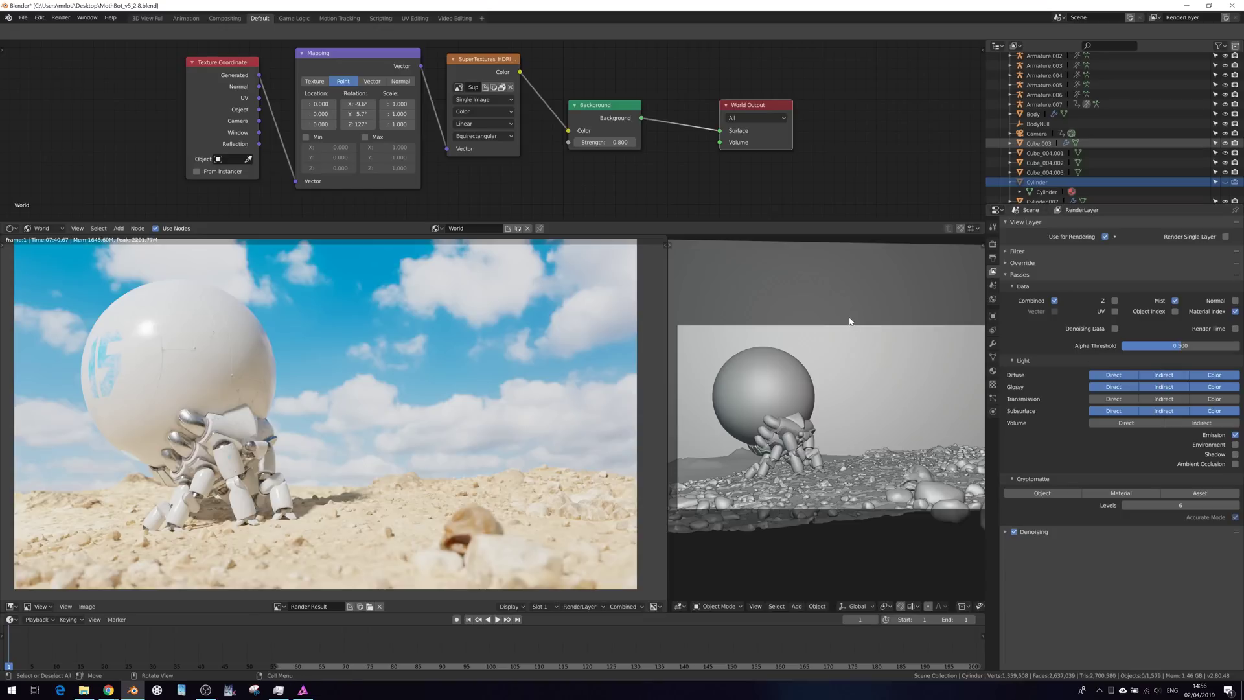
Open EXR_TEST_0001.exr from MothBotRenders in Affinity Photo
left_click(302, 692)
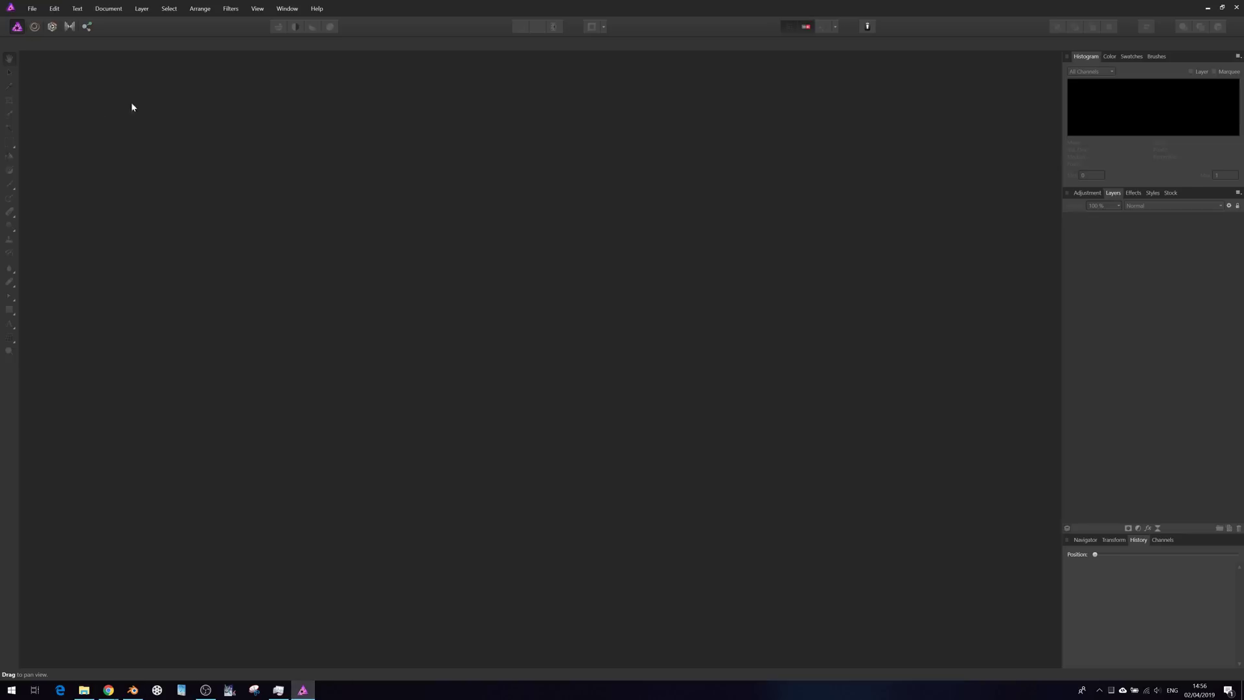
left_click(25, 9)
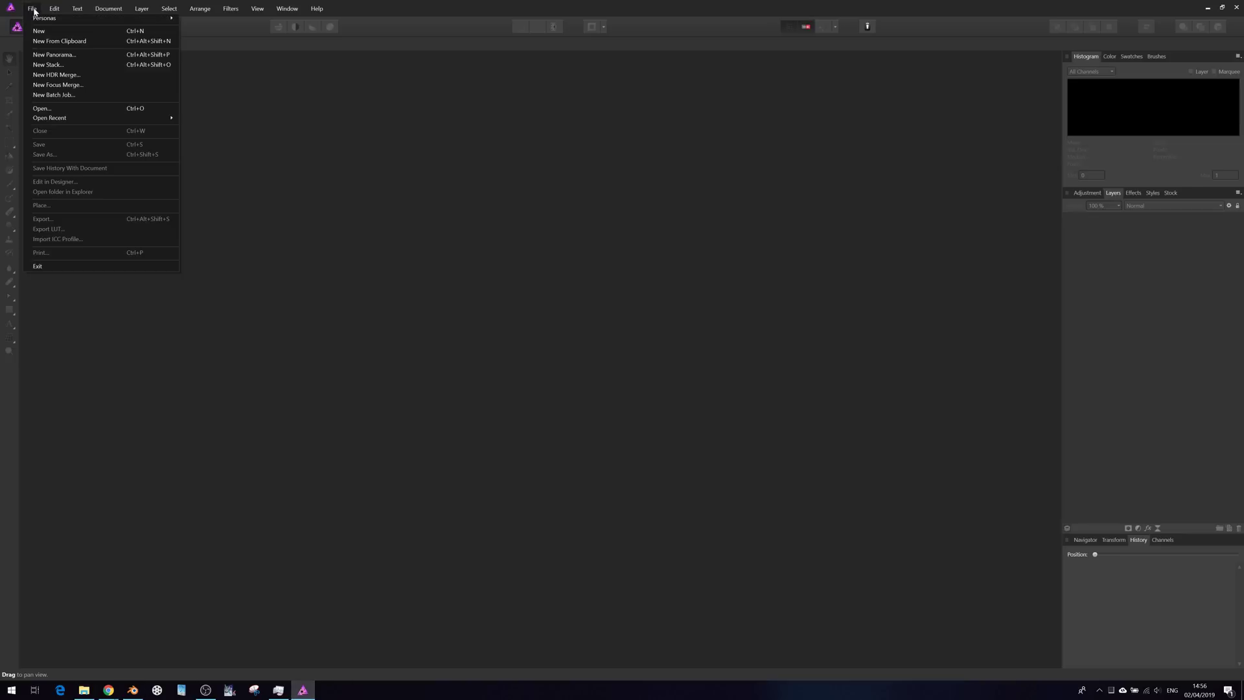
left_click(46, 110)
left_click(114, 81)
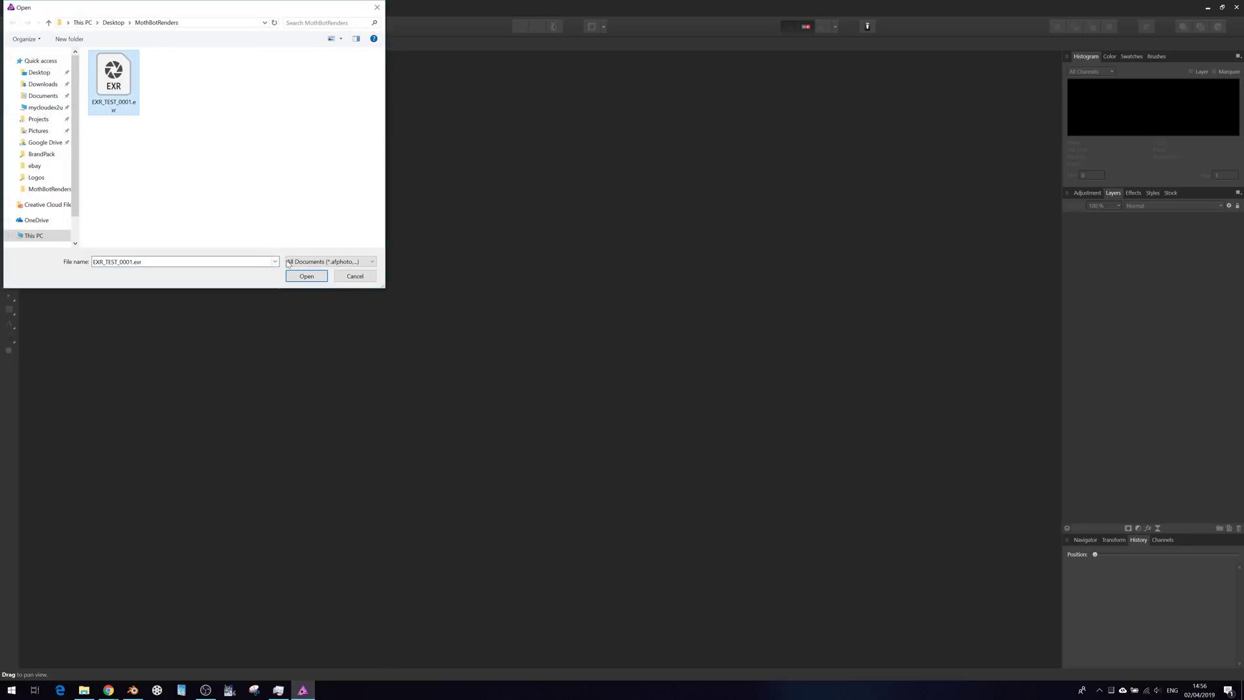
left_click(301, 275)
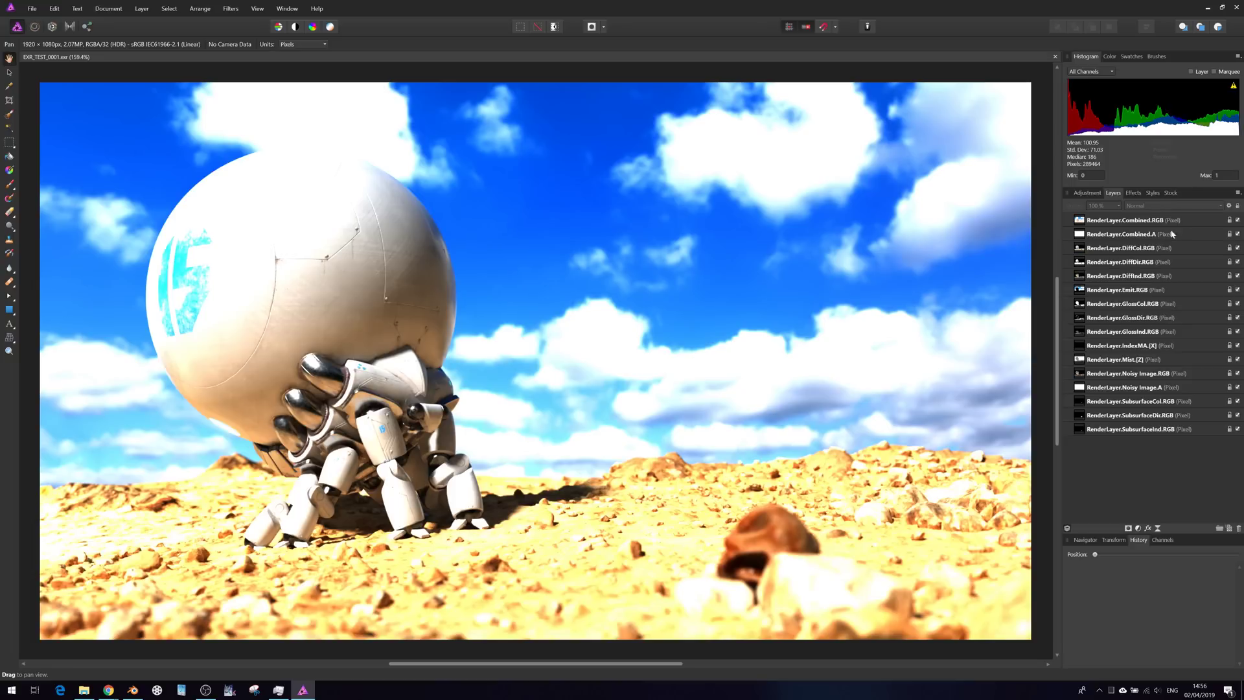
Launch Photoshop and open EXR_TEST_0001.exr with the default OpenEXR read options
left_click(11, 690)
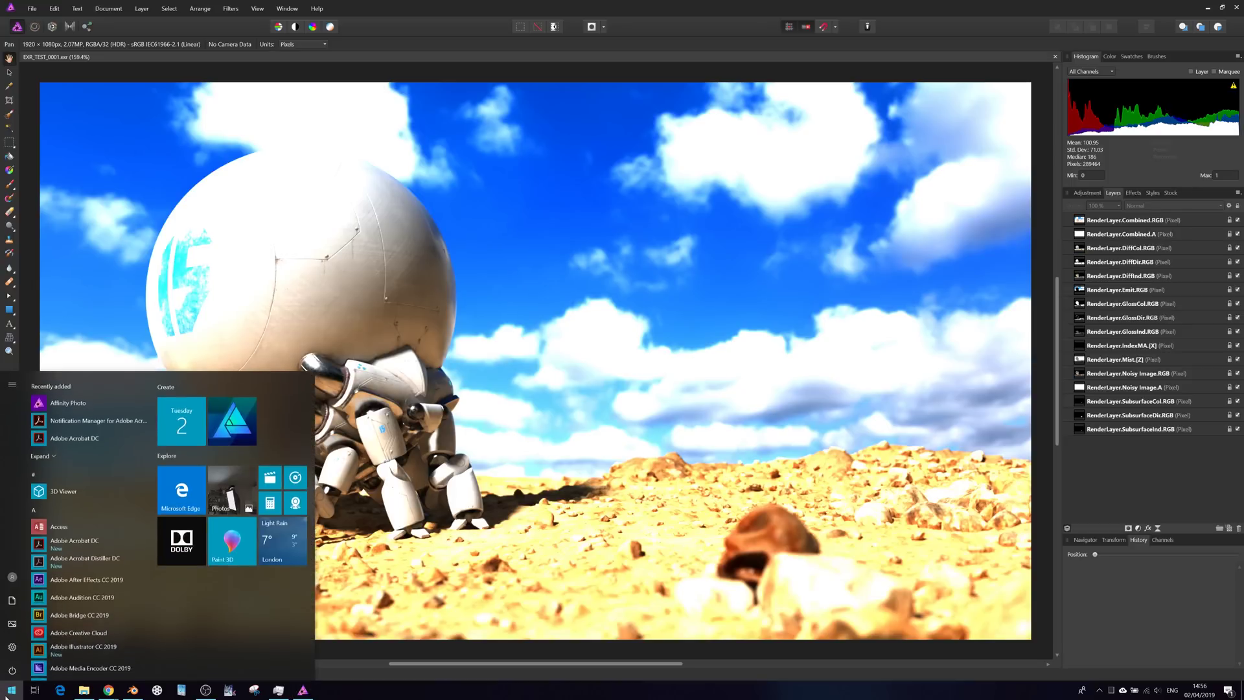
left_click(101, 510)
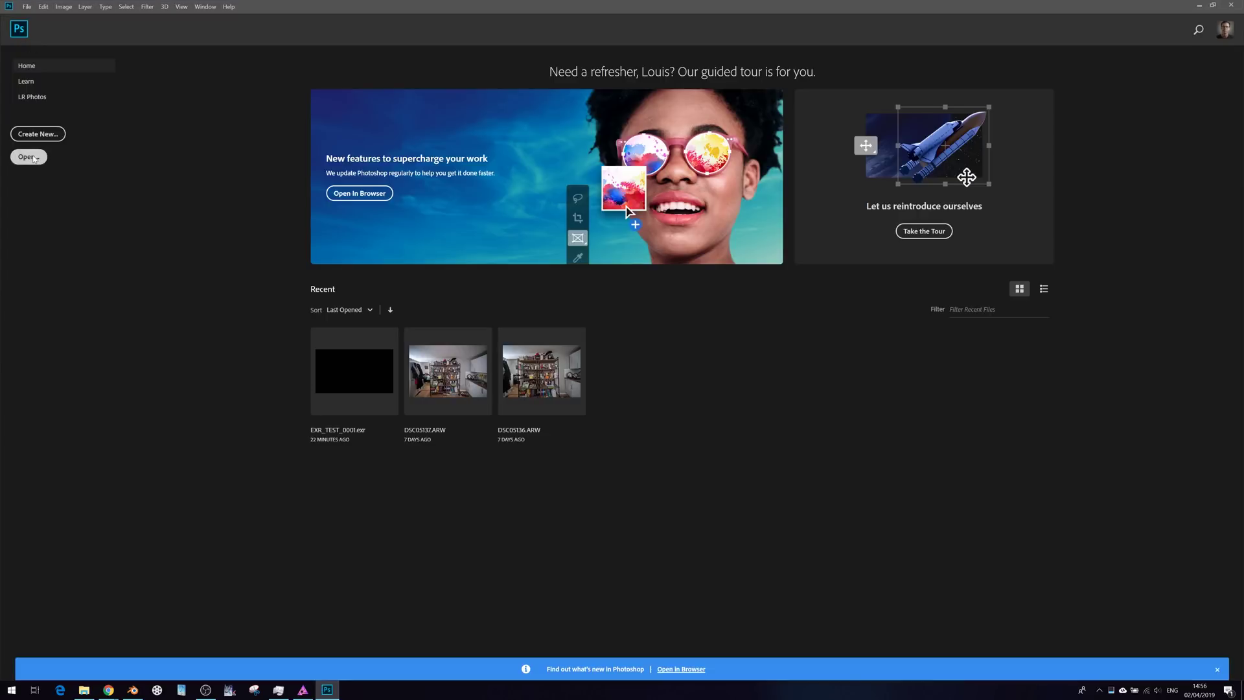
left_click(114, 91)
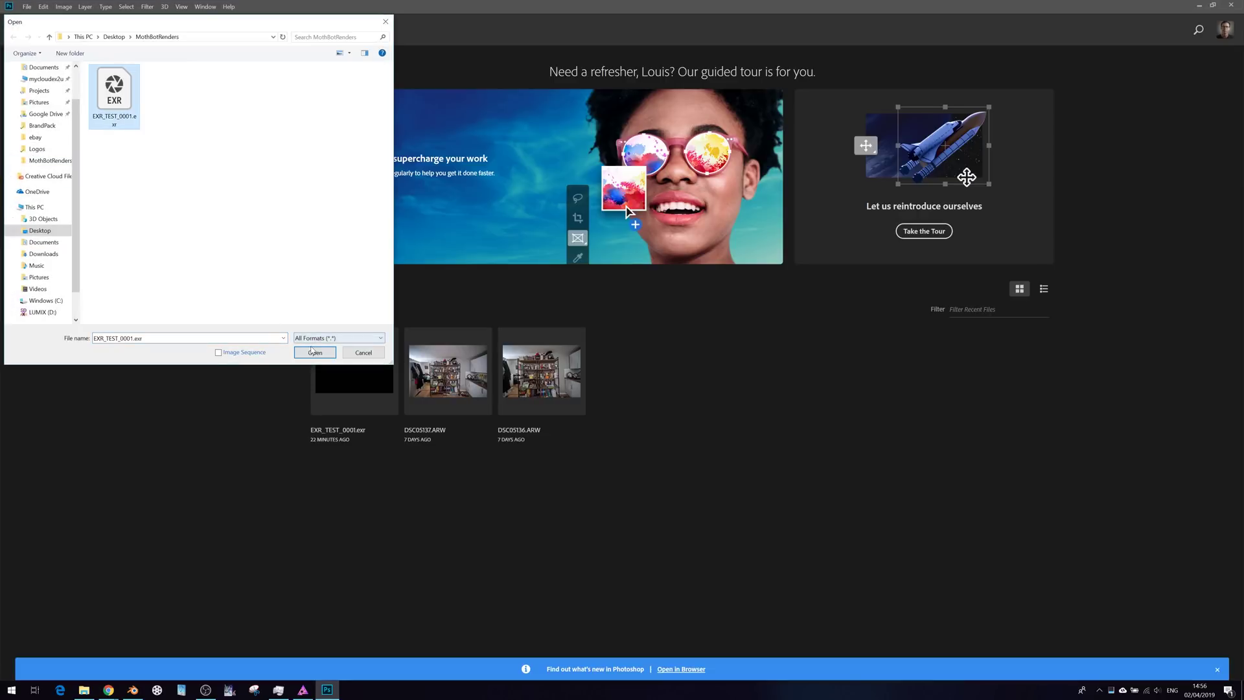
left_click(316, 352)
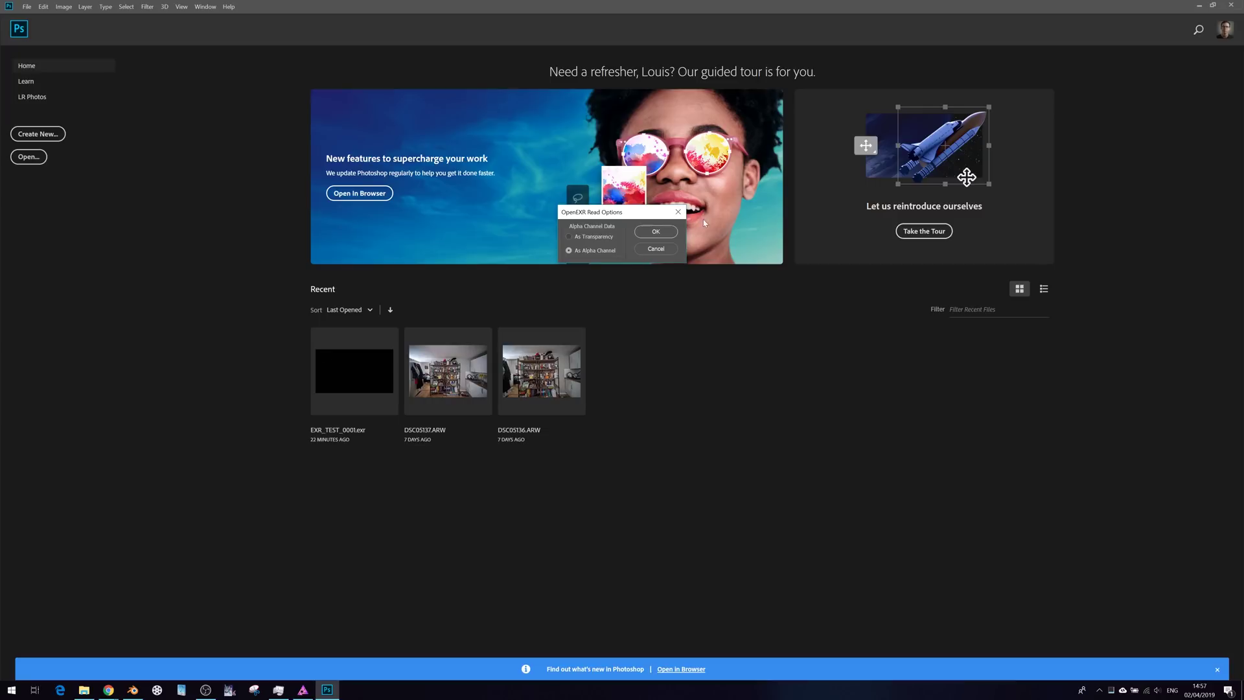
left_click(656, 232)
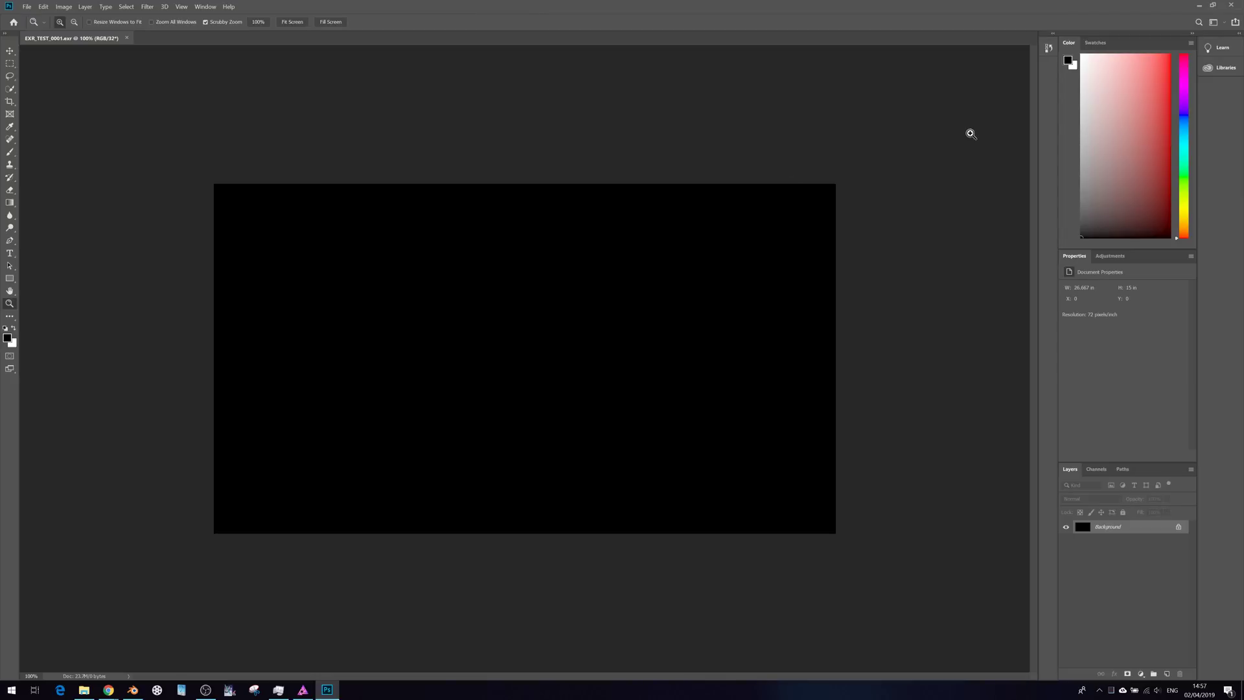
Look through the Adjustments, Swatches and History panels and the new adjustment layer list
left_click(1109, 256)
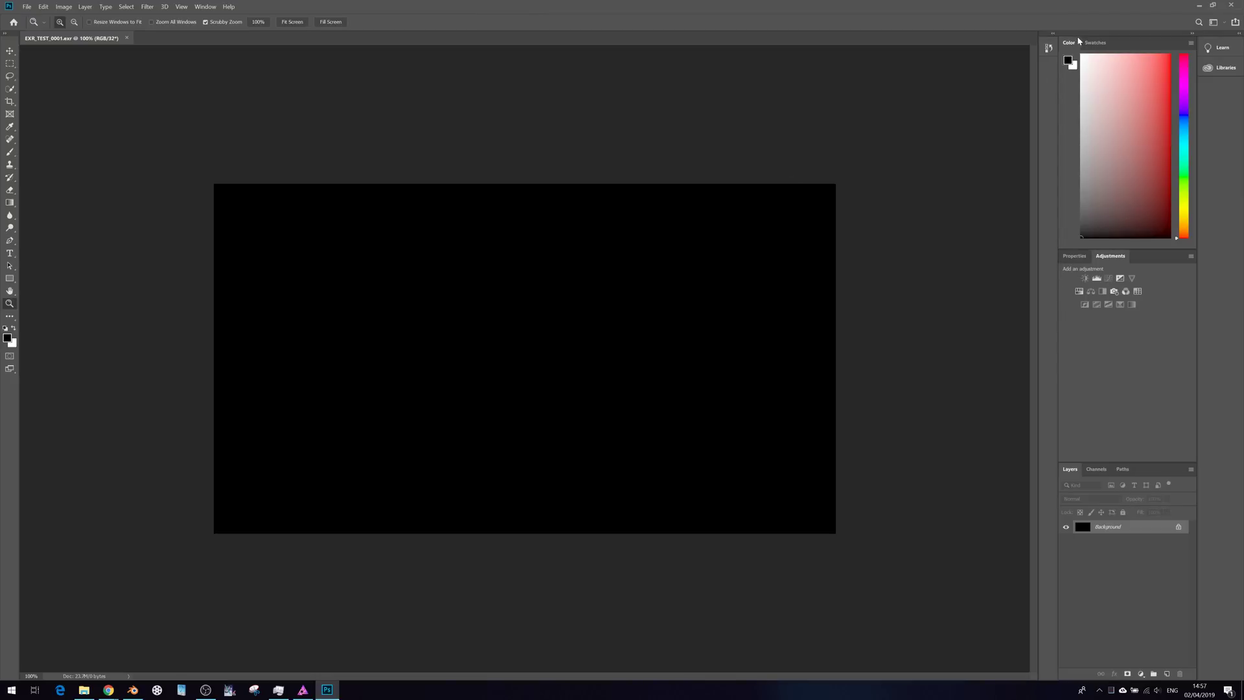
left_click(1094, 43)
left_click(1049, 49)
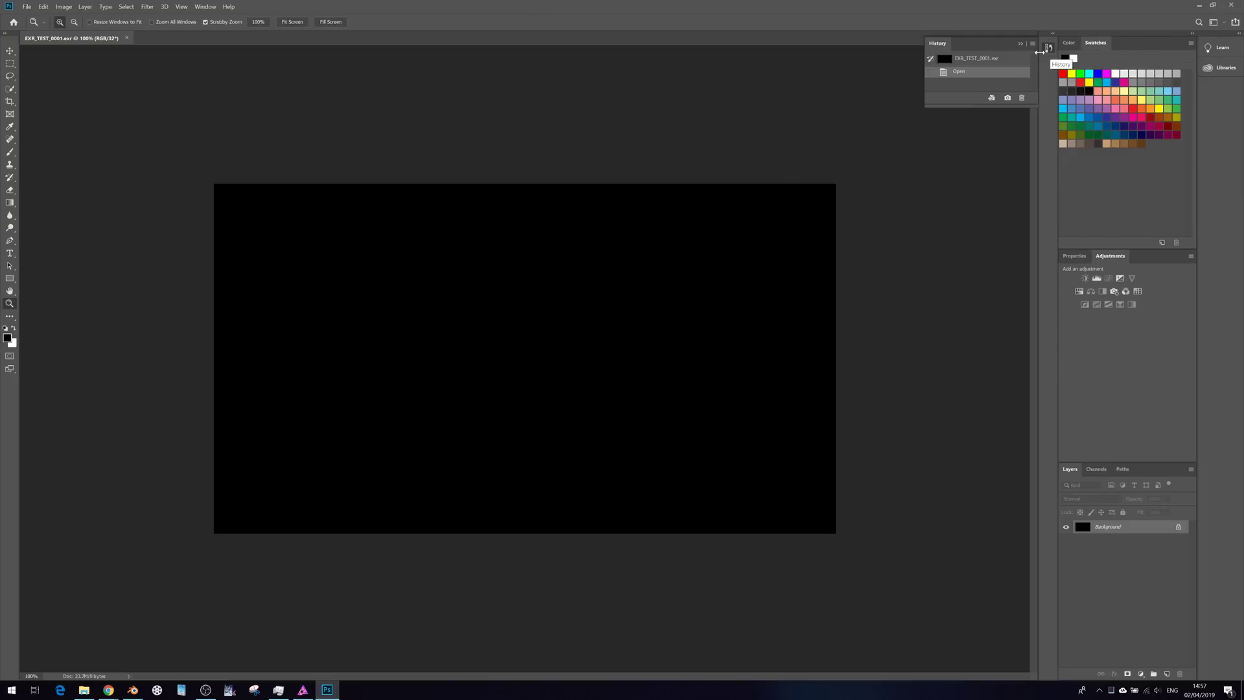
left_click(1140, 674)
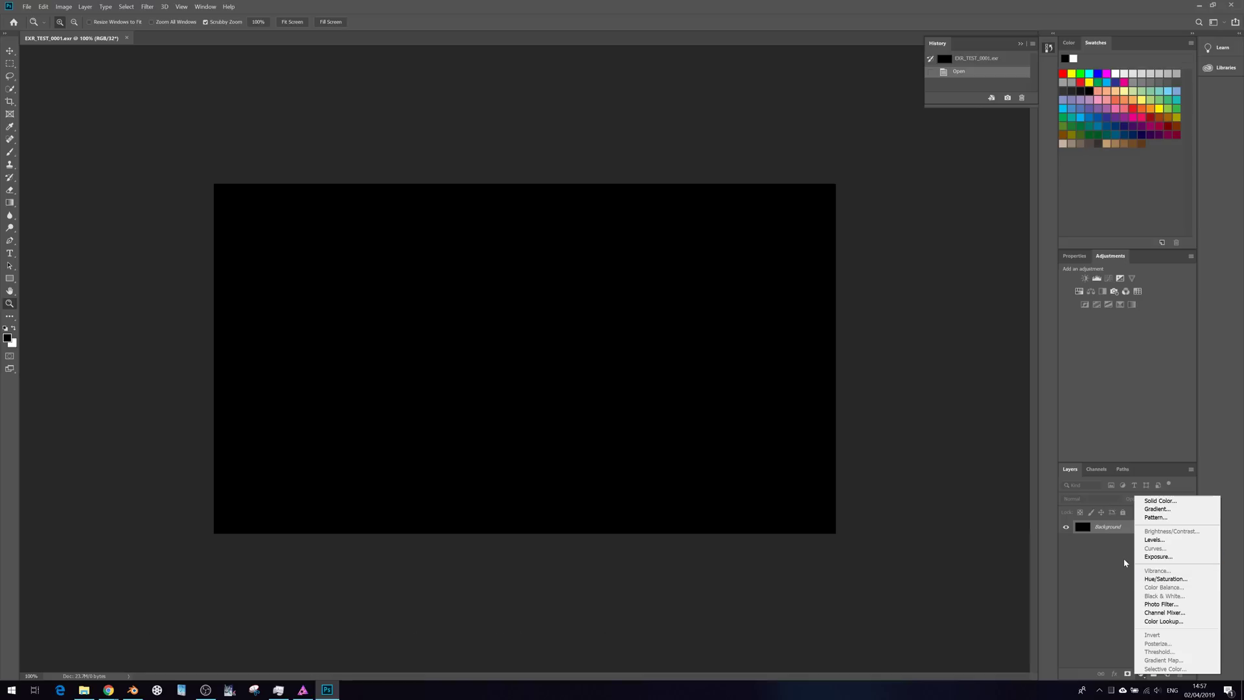
key("Escape")
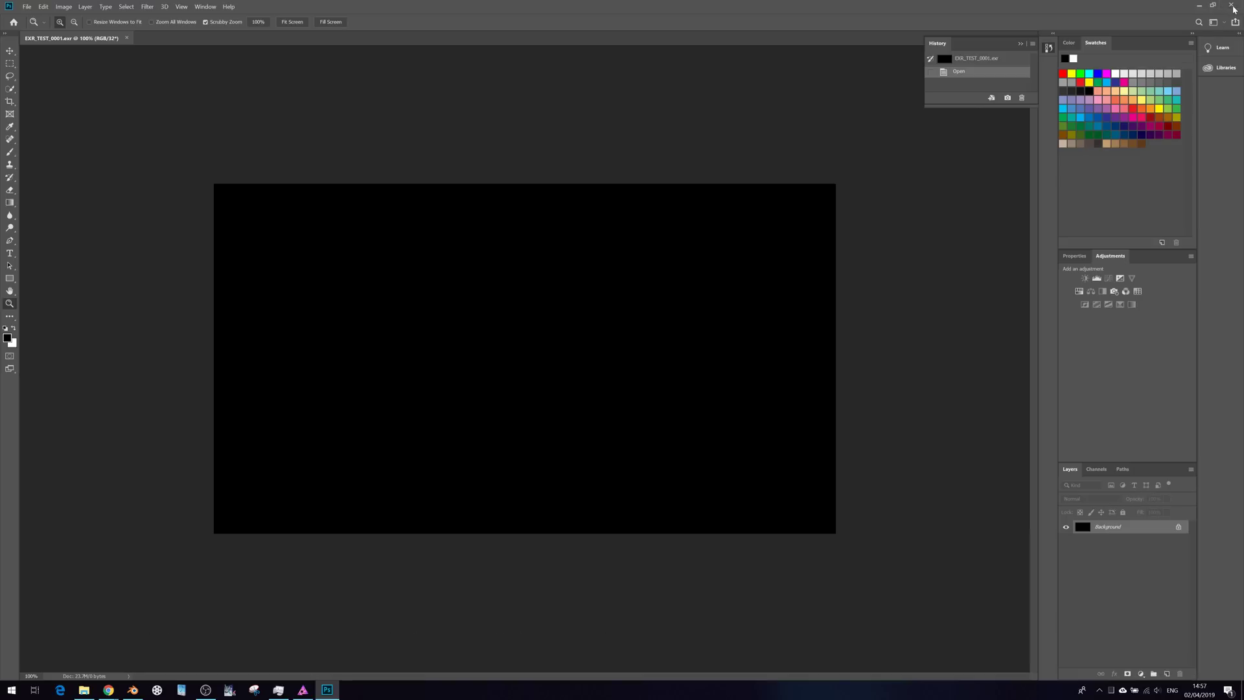
Close Photoshop so the Affinity Photo document is back in front
left_click(1233, 7)
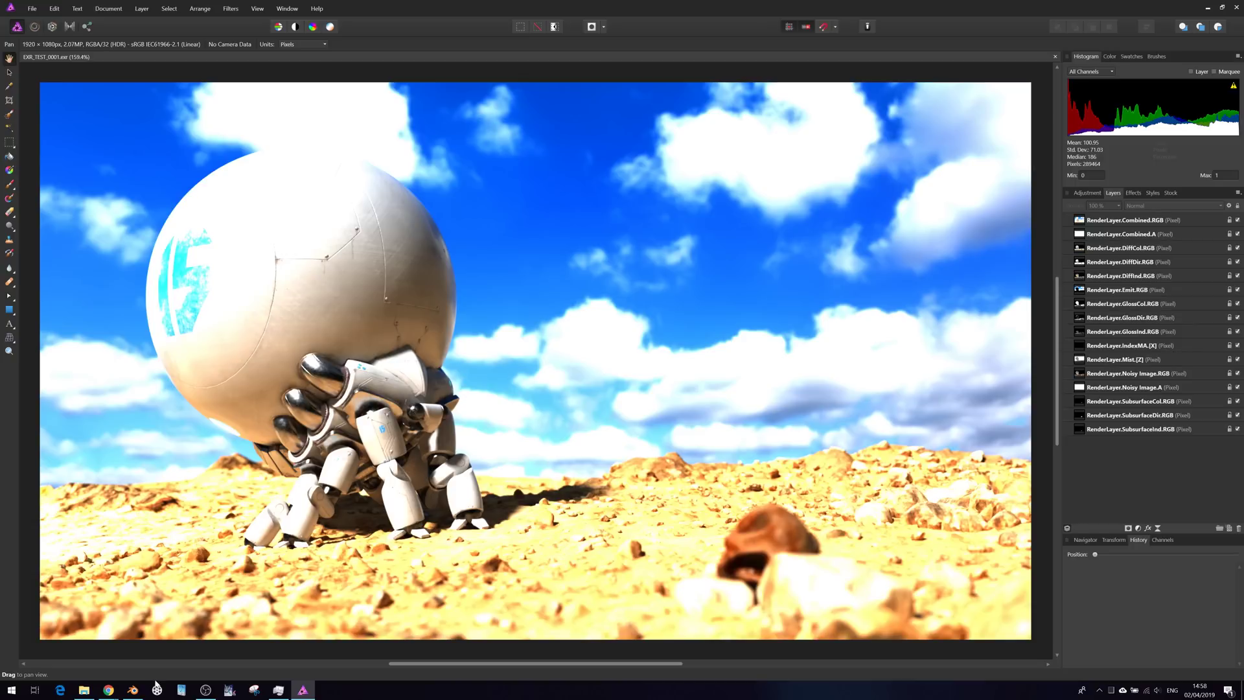
left_click(133, 690)
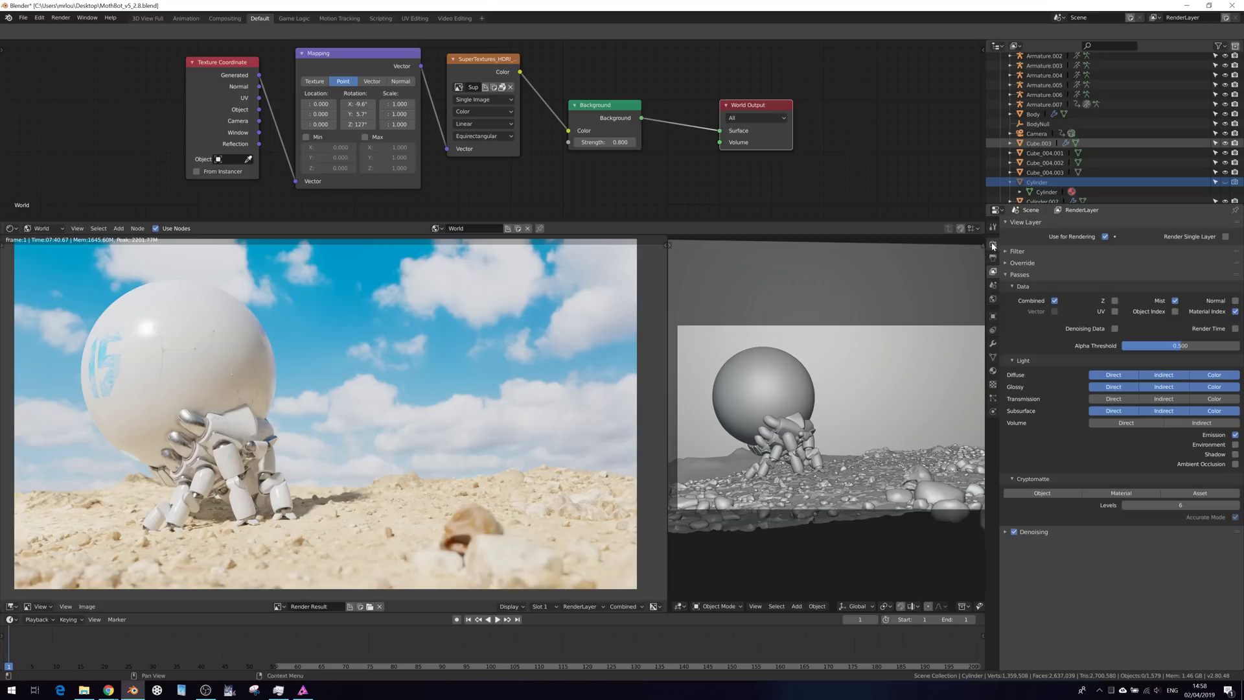
left_click(992, 244)
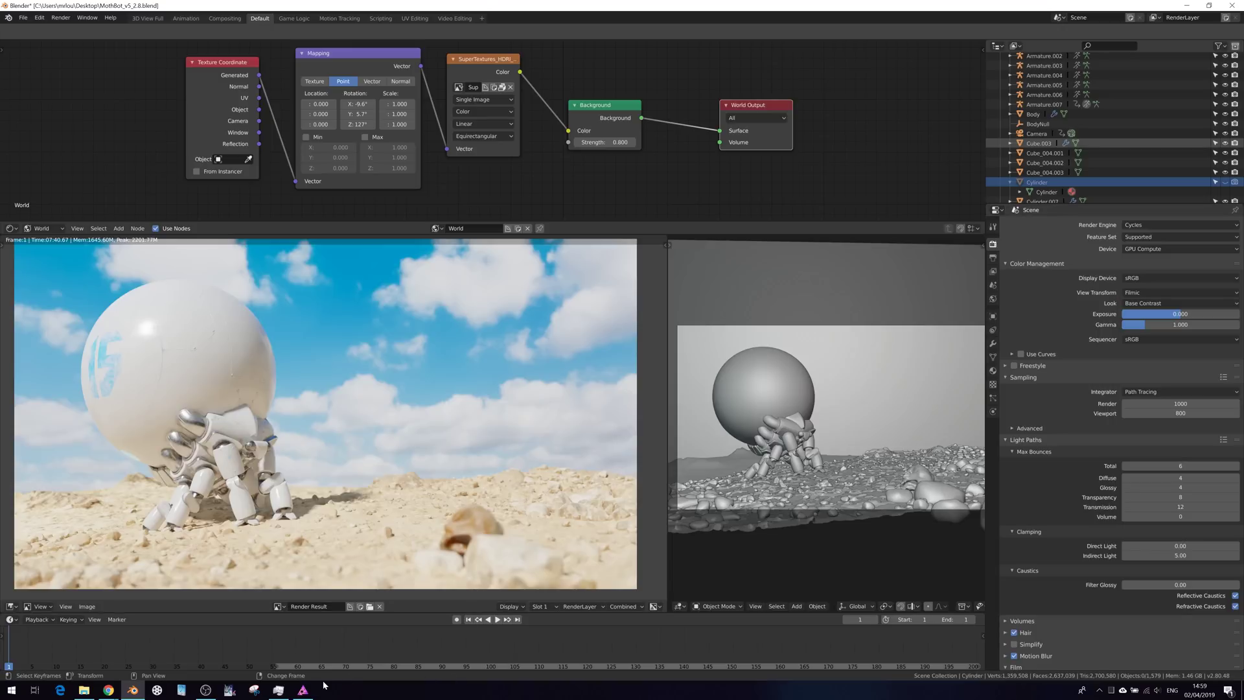
left_click(304, 690)
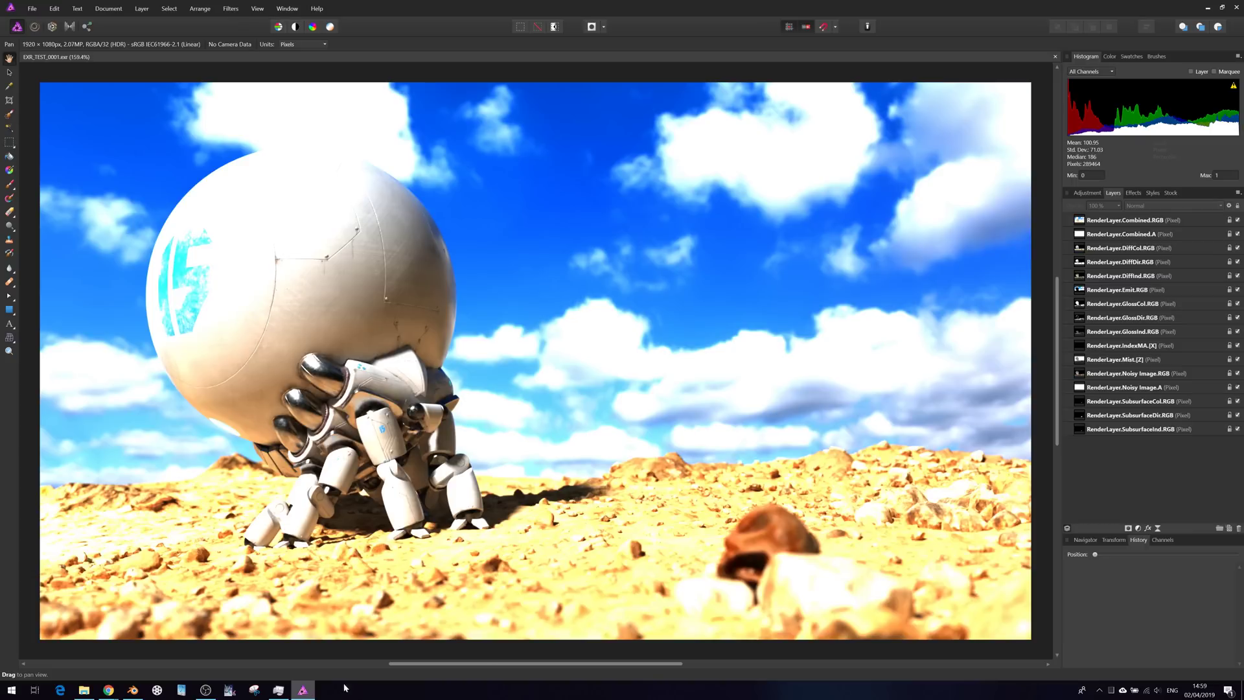
Open the Color page of Affinity Photo's preferences
left_click(31, 8)
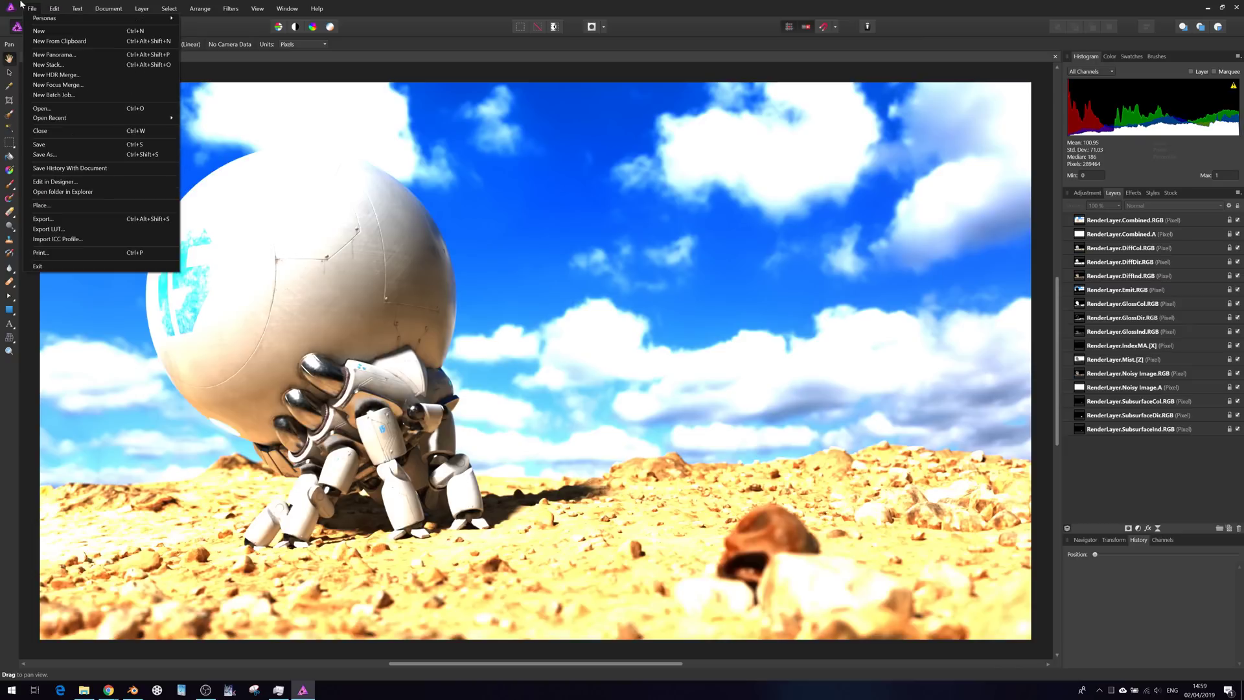
mouse_move(54, 8)
left_click(91, 194)
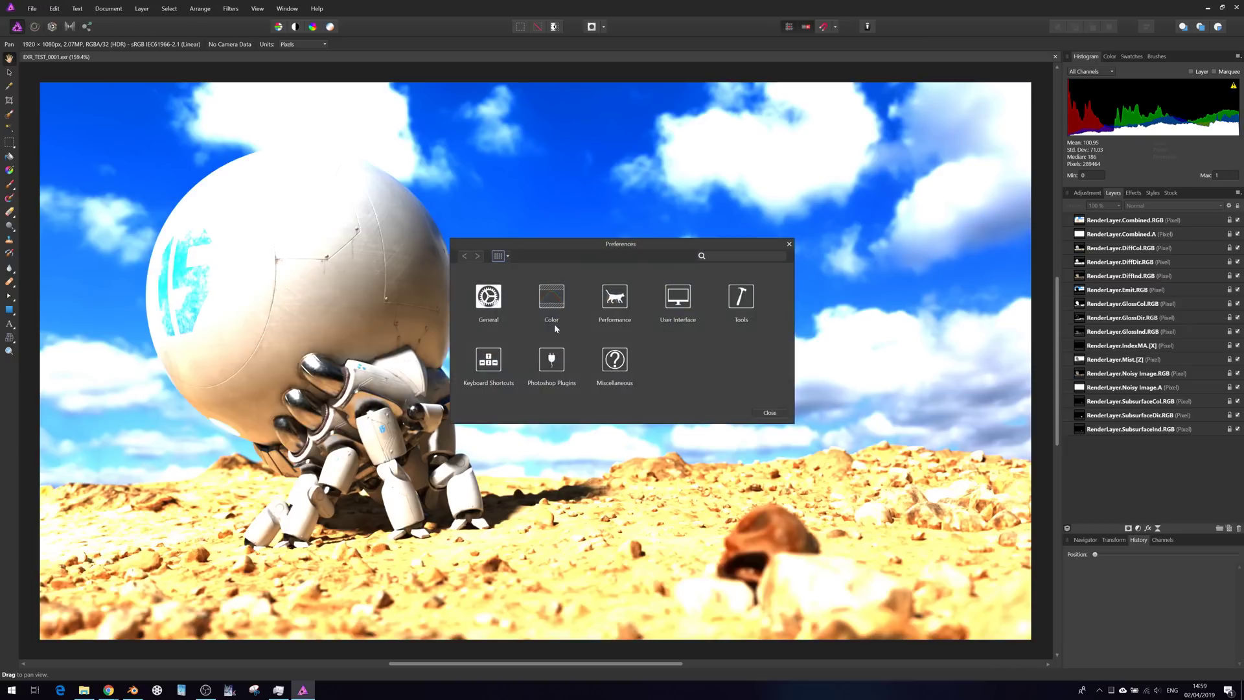
left_click(551, 299)
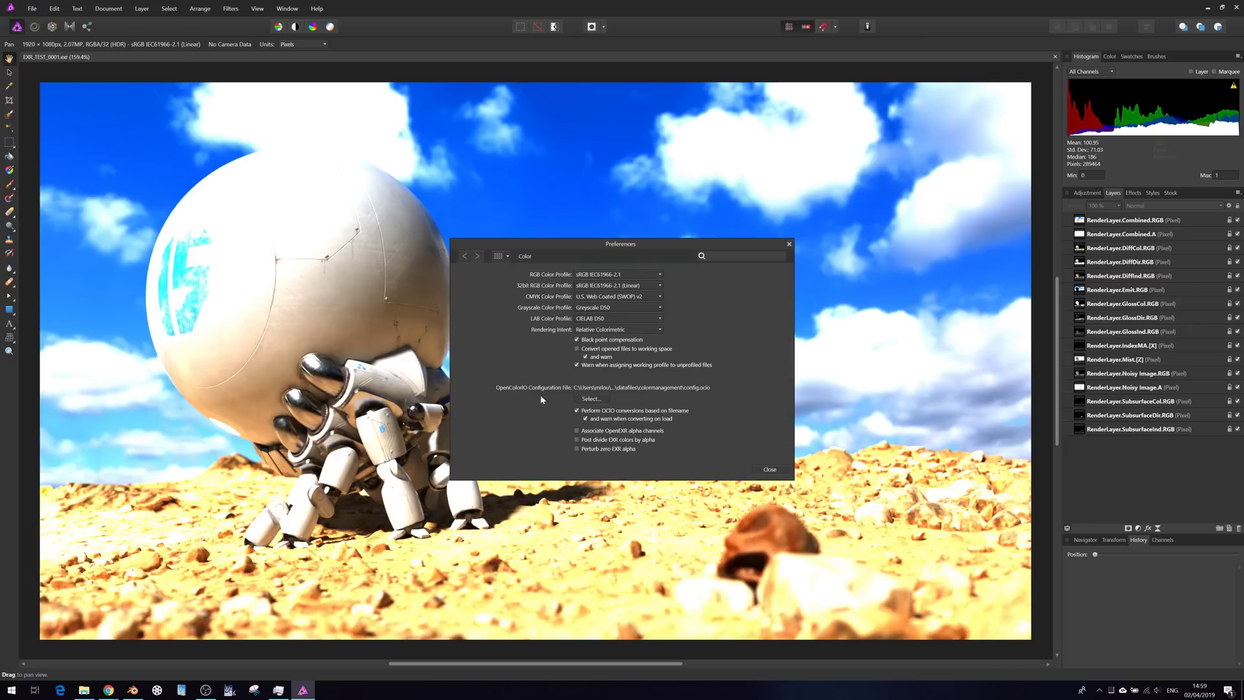
Set the OCIO configuration to Blender 2.80's colormanagement config.ocio and close preferences
left_click(600, 401)
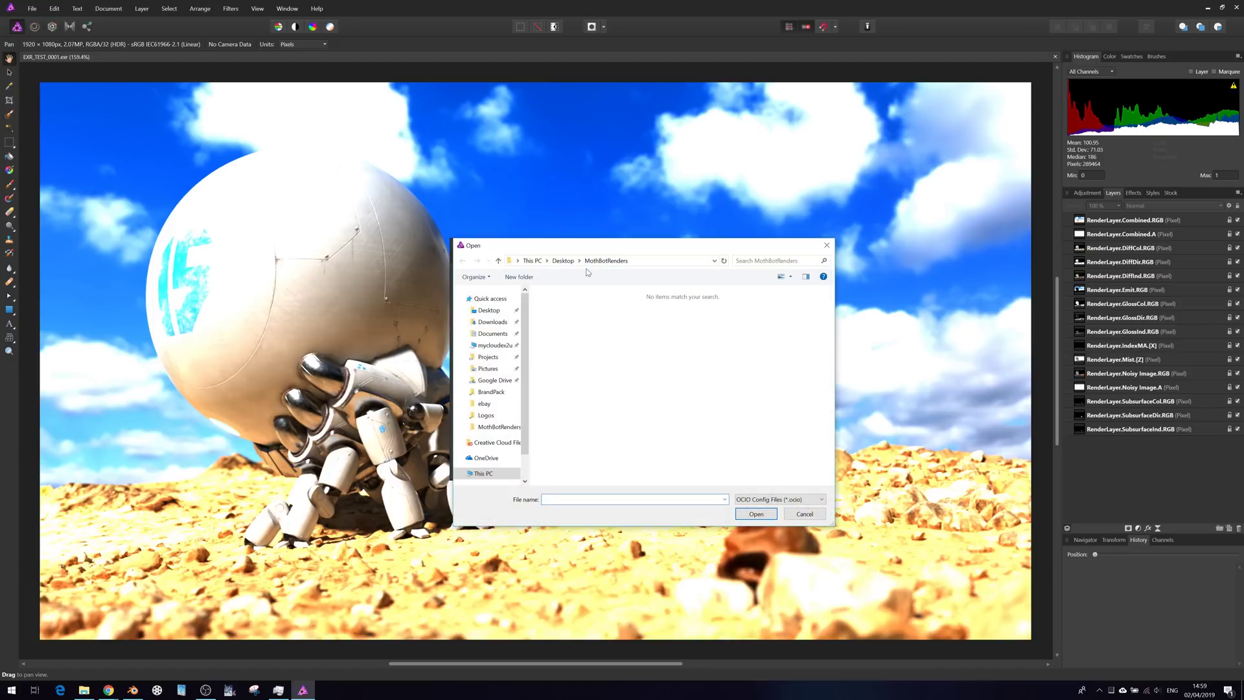
left_click(493, 322)
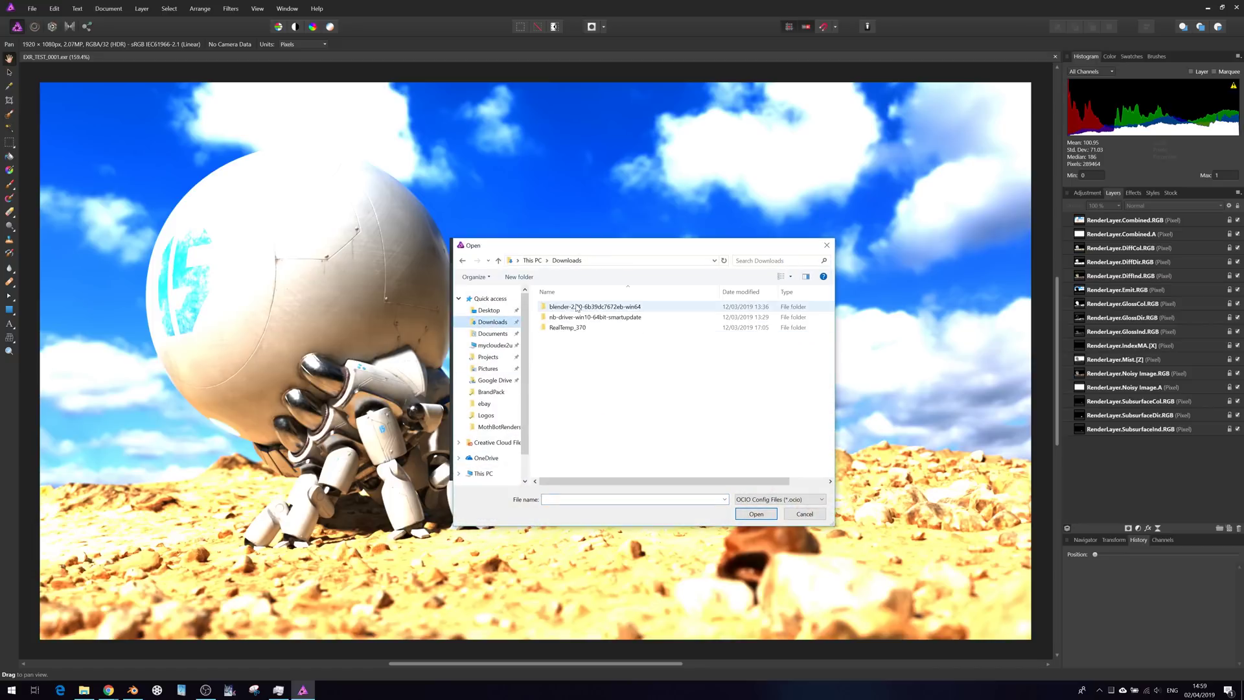
double_click(576, 306)
double_click(576, 308)
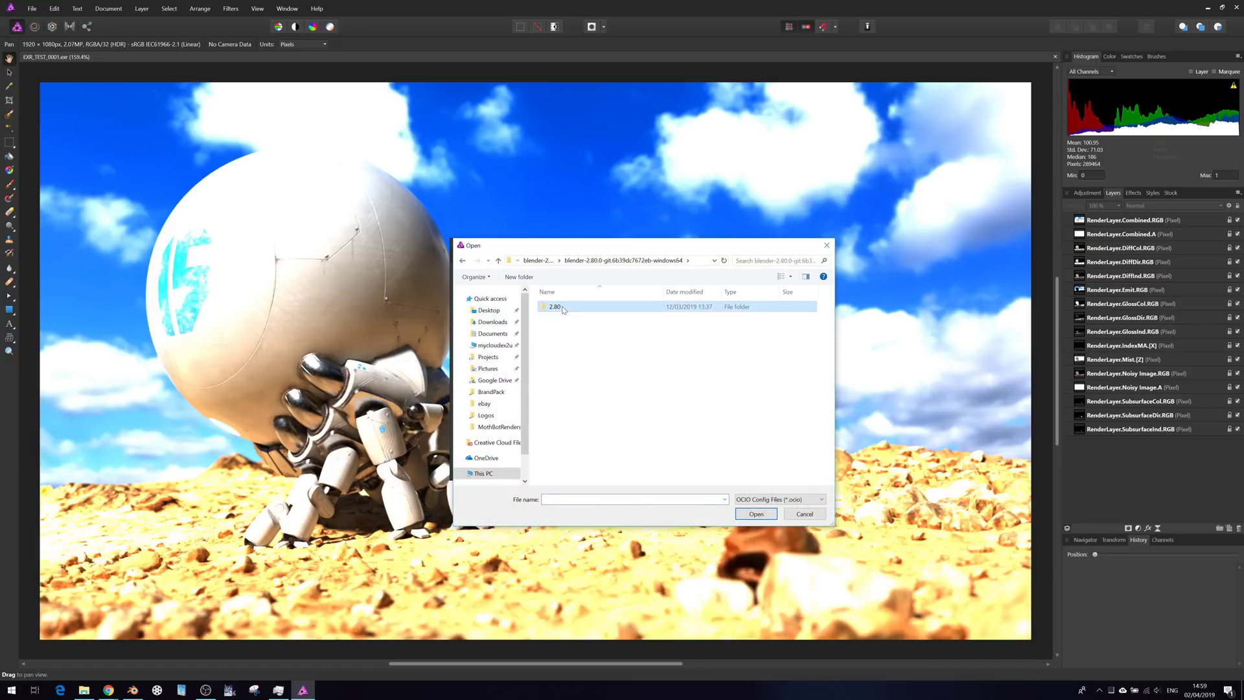
double_click(562, 307)
double_click(561, 307)
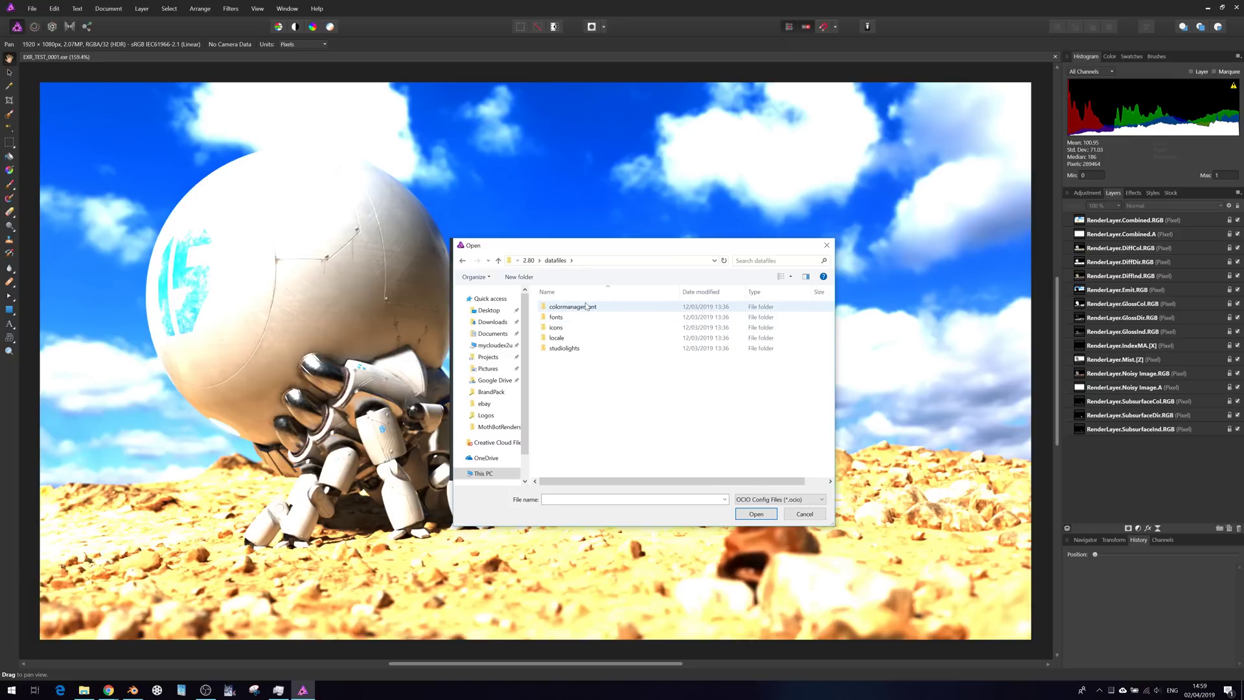
double_click(588, 308)
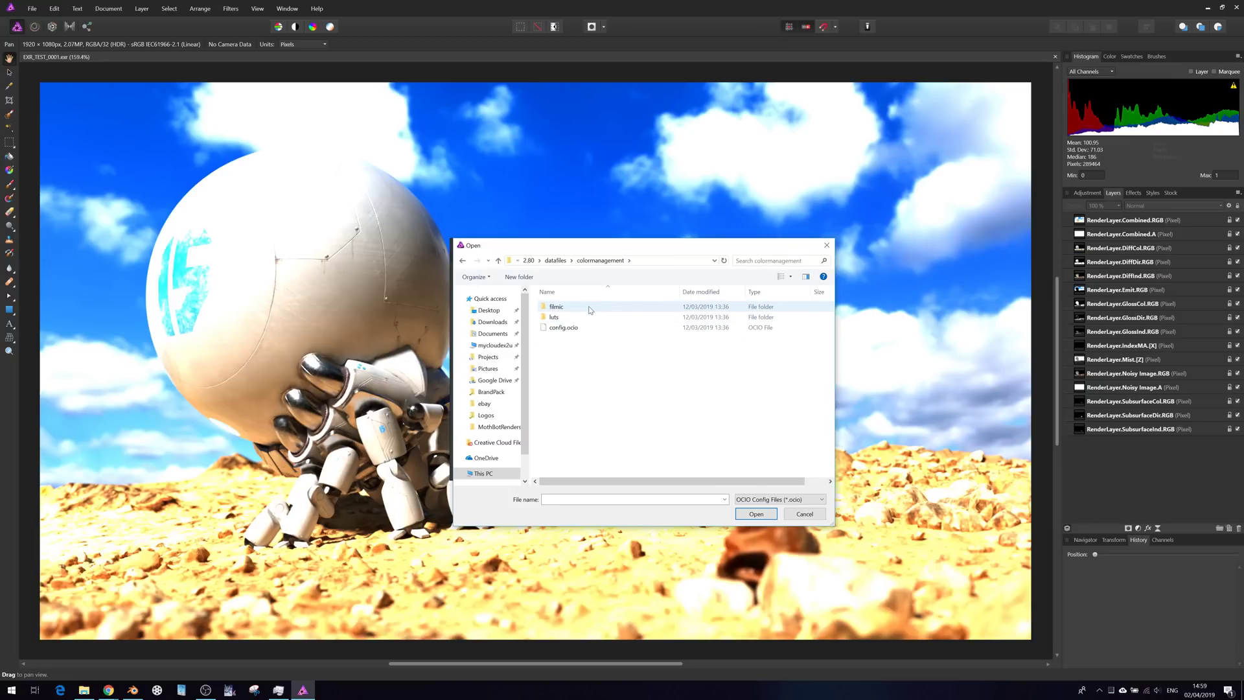
left_click(562, 328)
left_click(756, 514)
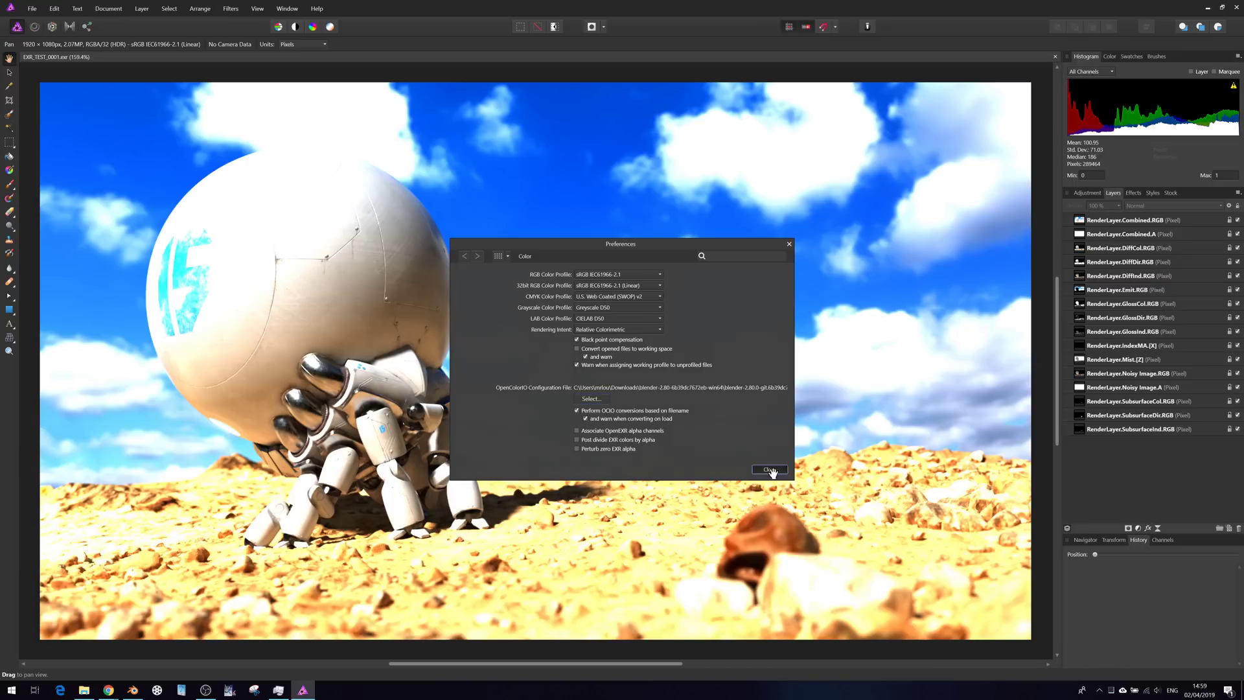
left_click(770, 470)
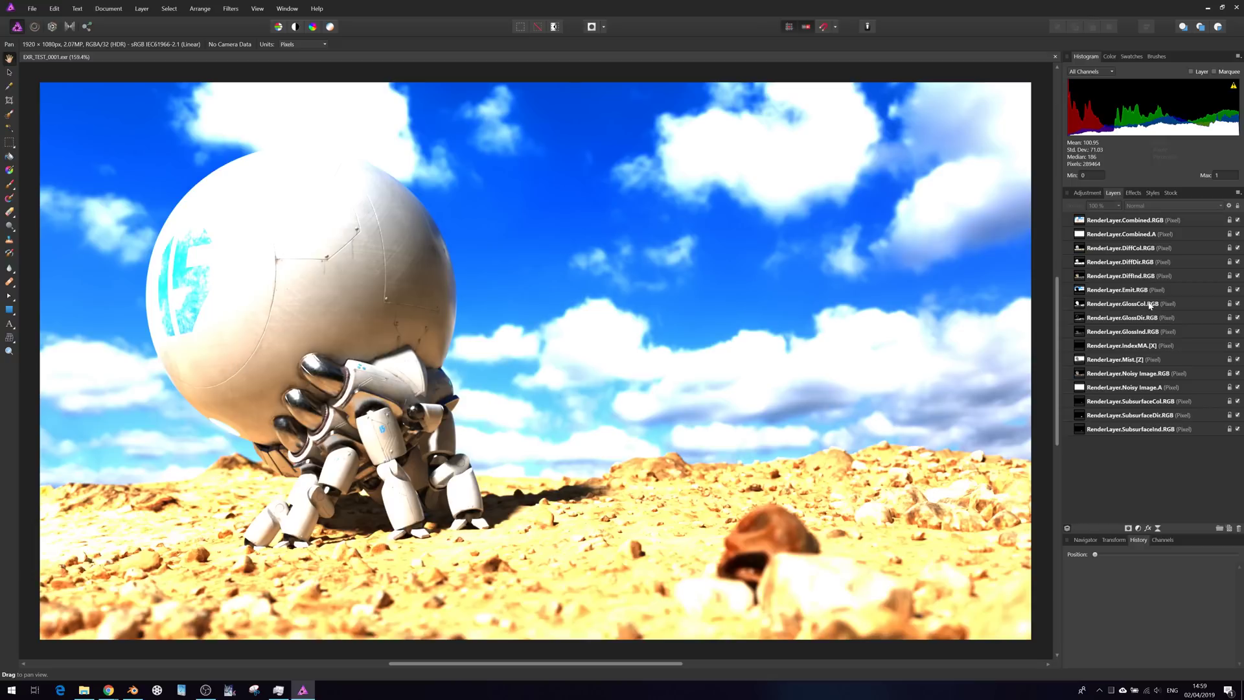
Add an OCIO adjustment on RenderLayer.Combined.RGB converting Linear to Filmic sRGB
left_click(1129, 221)
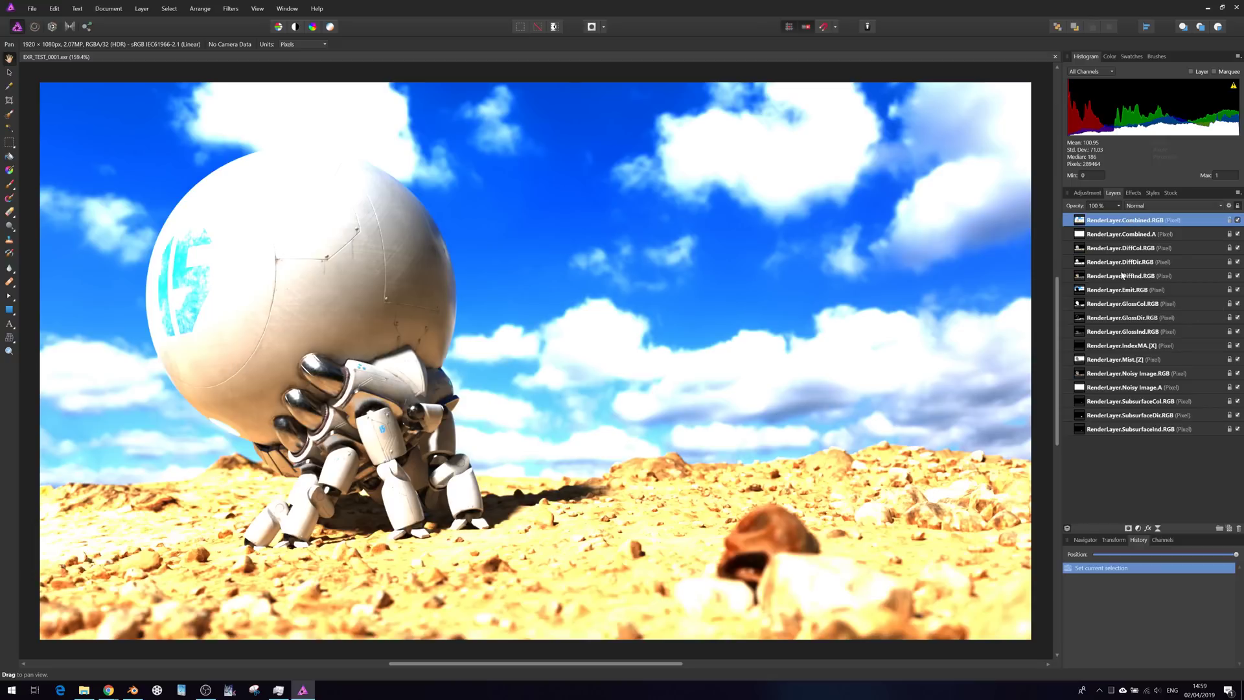
left_click(1138, 529)
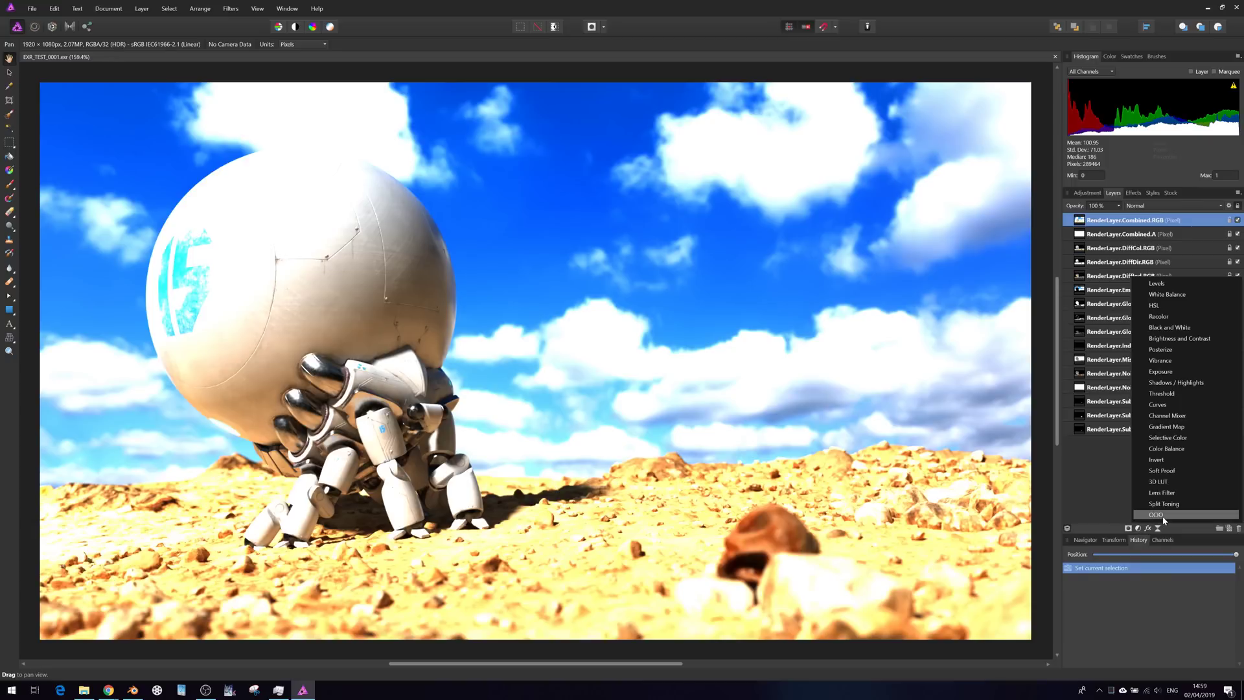
left_click(1162, 515)
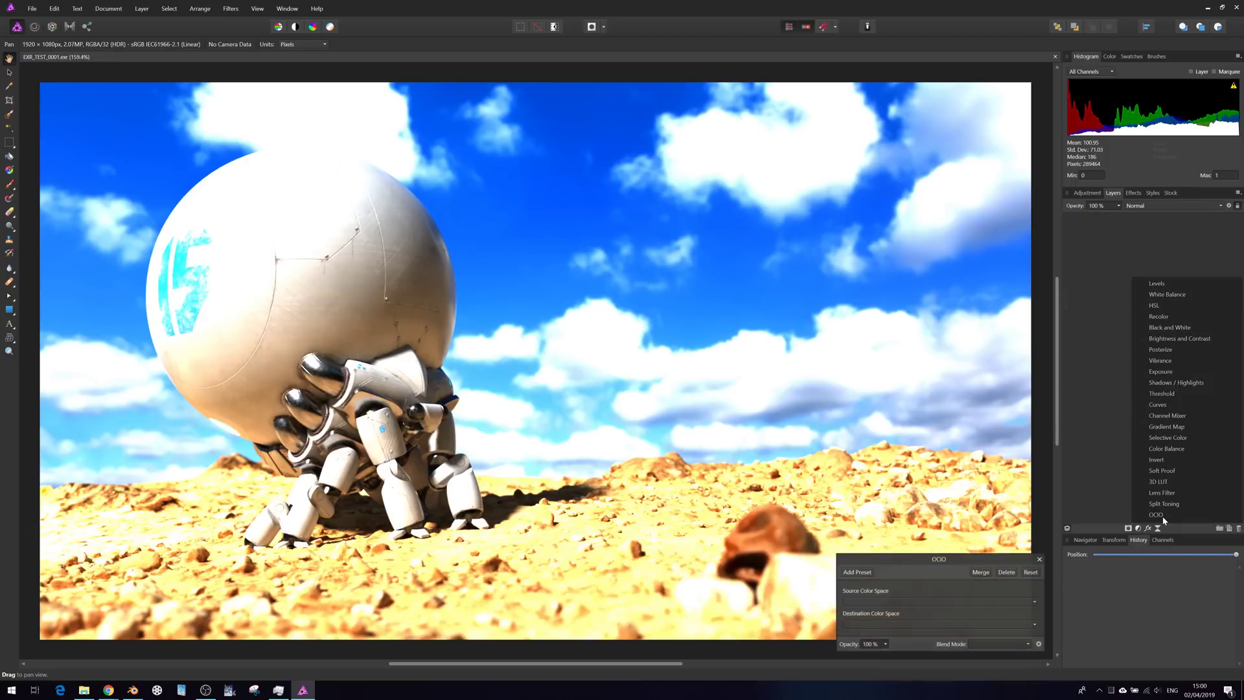
left_click(882, 602)
left_click(858, 586)
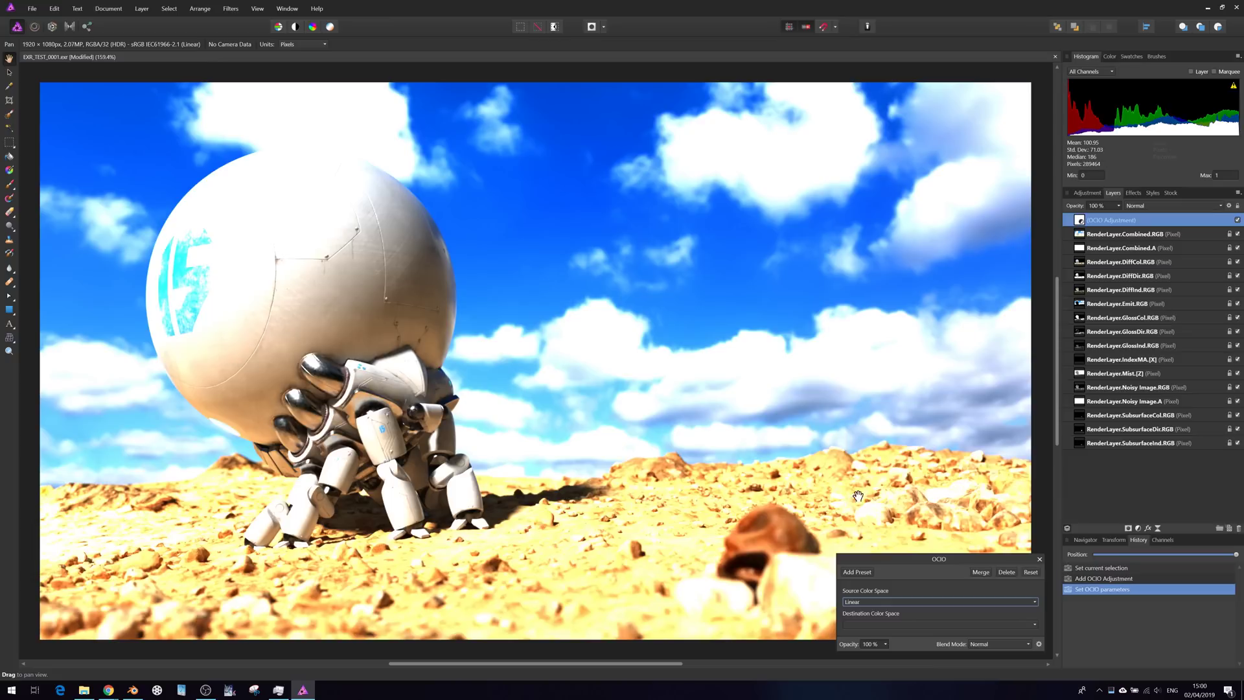
left_click(877, 624)
scroll(894, 598, "down", 3)
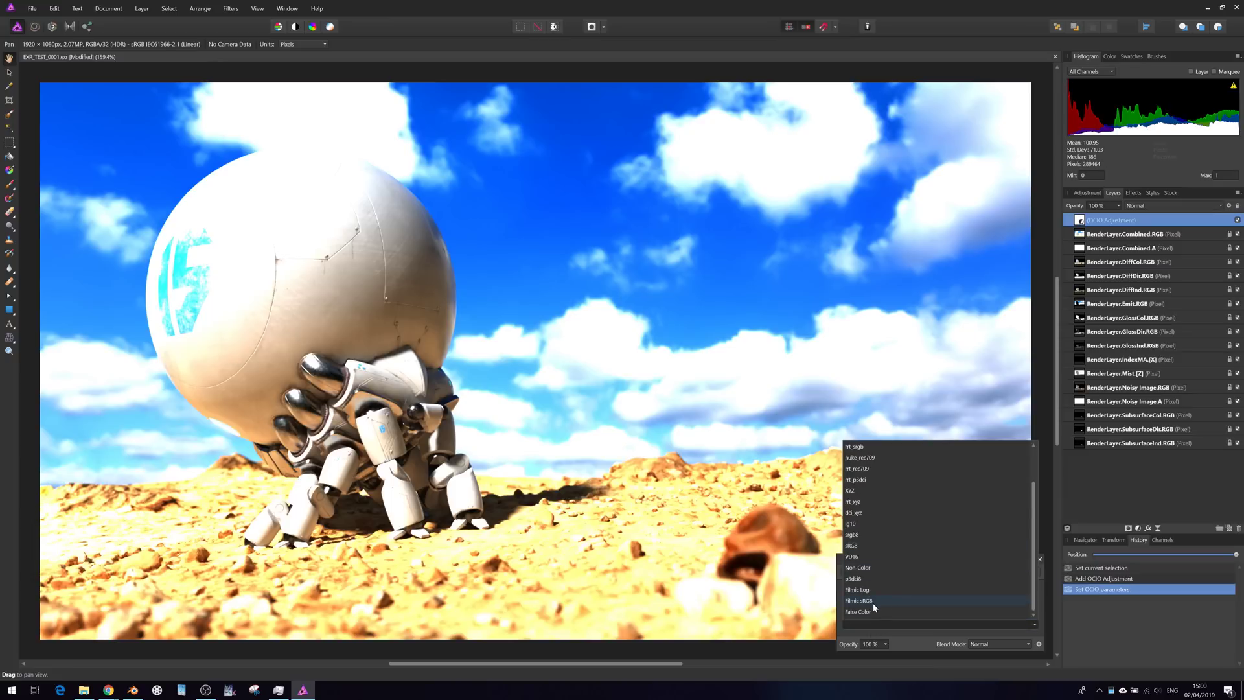
left_click(873, 604)
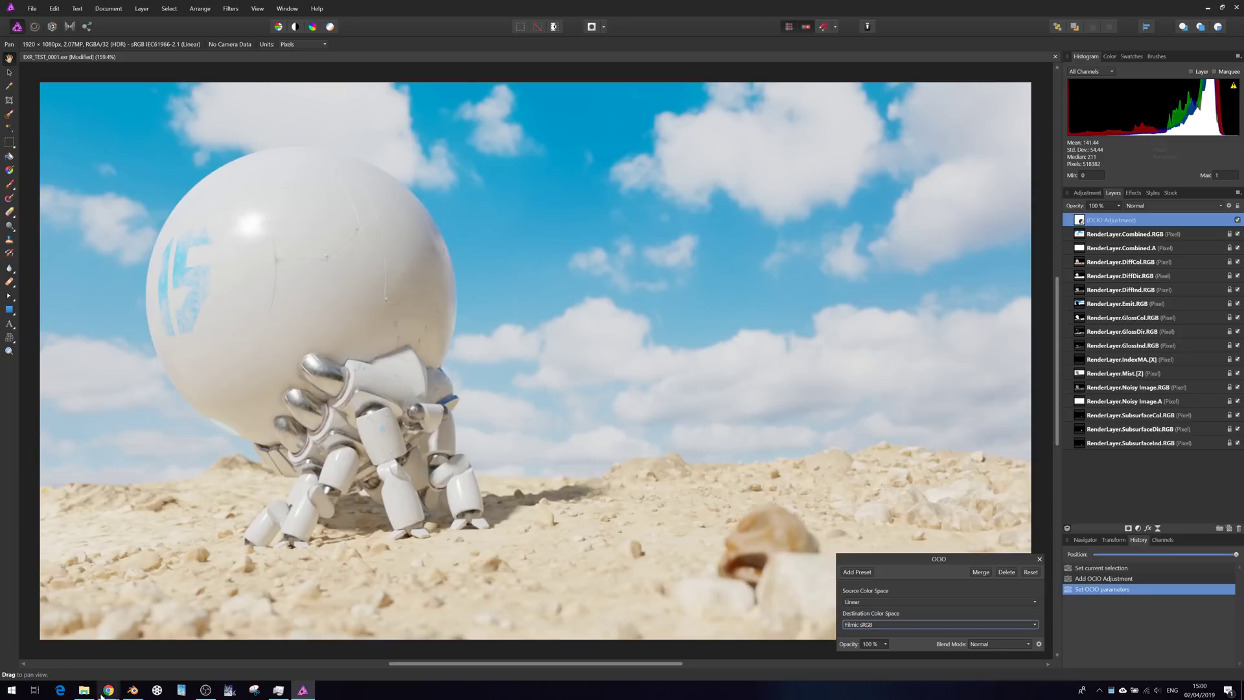
Compare against Blender's render, then toggle the OCIO layer's visibility for before/after
left_click(132, 692)
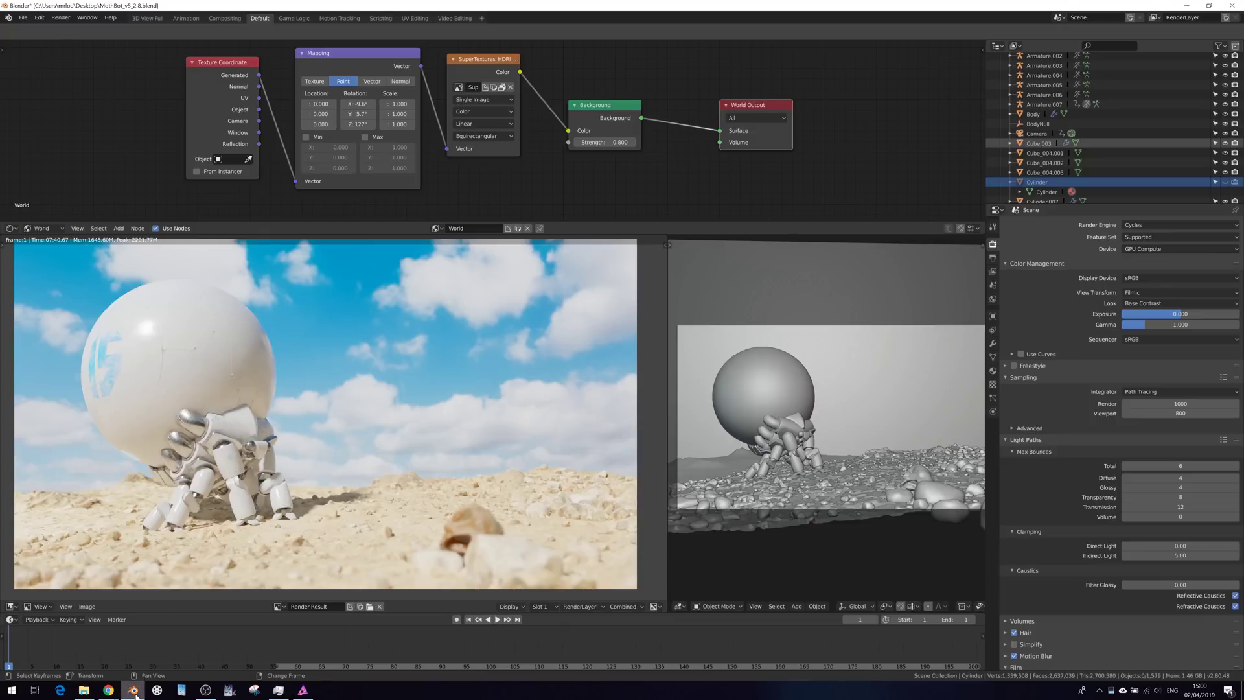
left_click(301, 692)
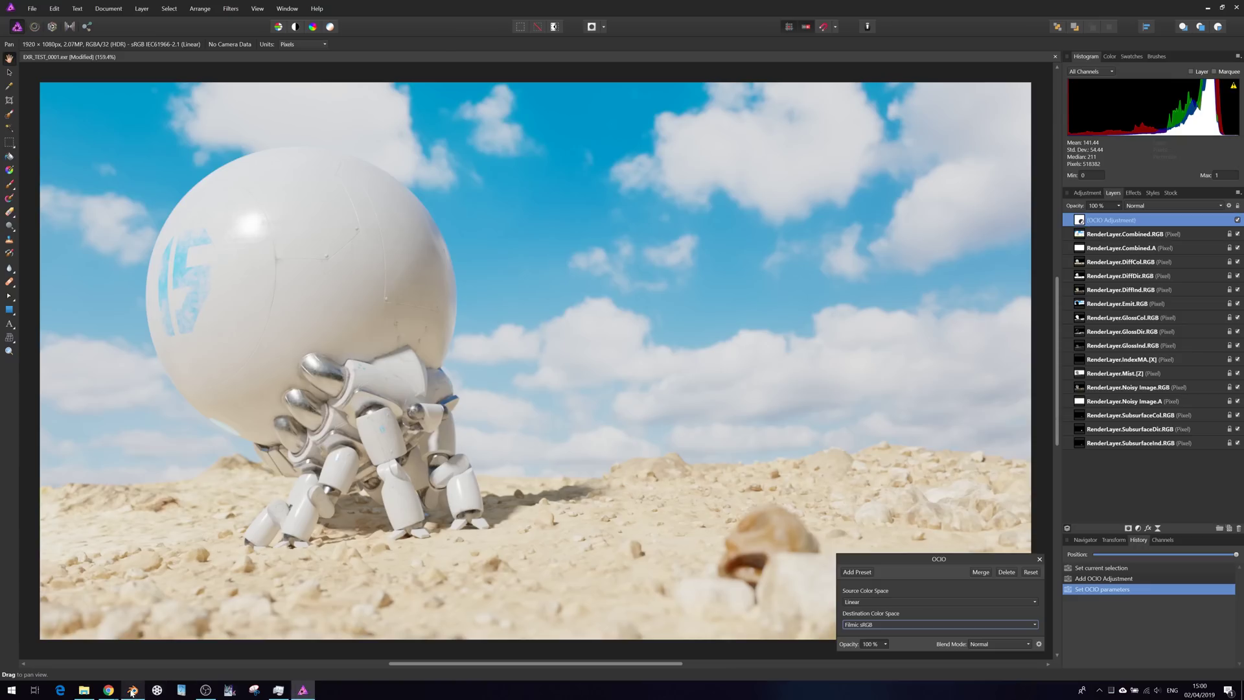
left_click(132, 690)
left_click(302, 690)
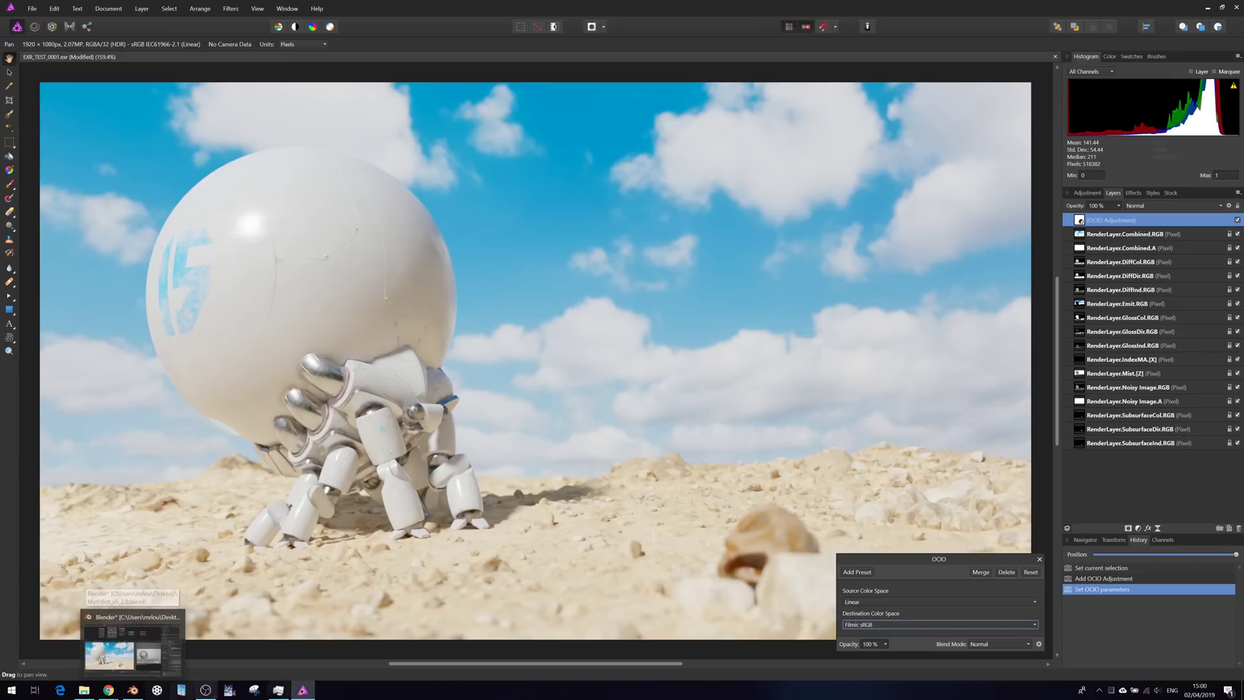
left_click(1237, 220)
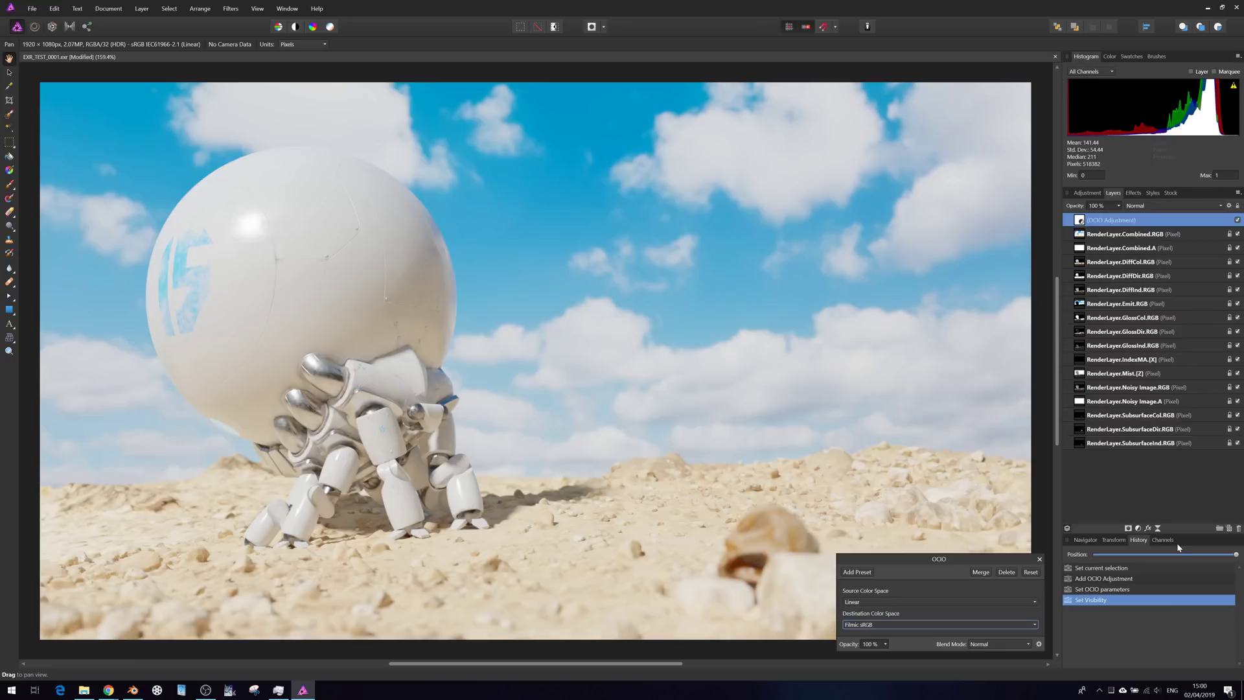
Add a Curves layer, pulling shadows down and highlights up into an S-curve
left_click(1137, 529)
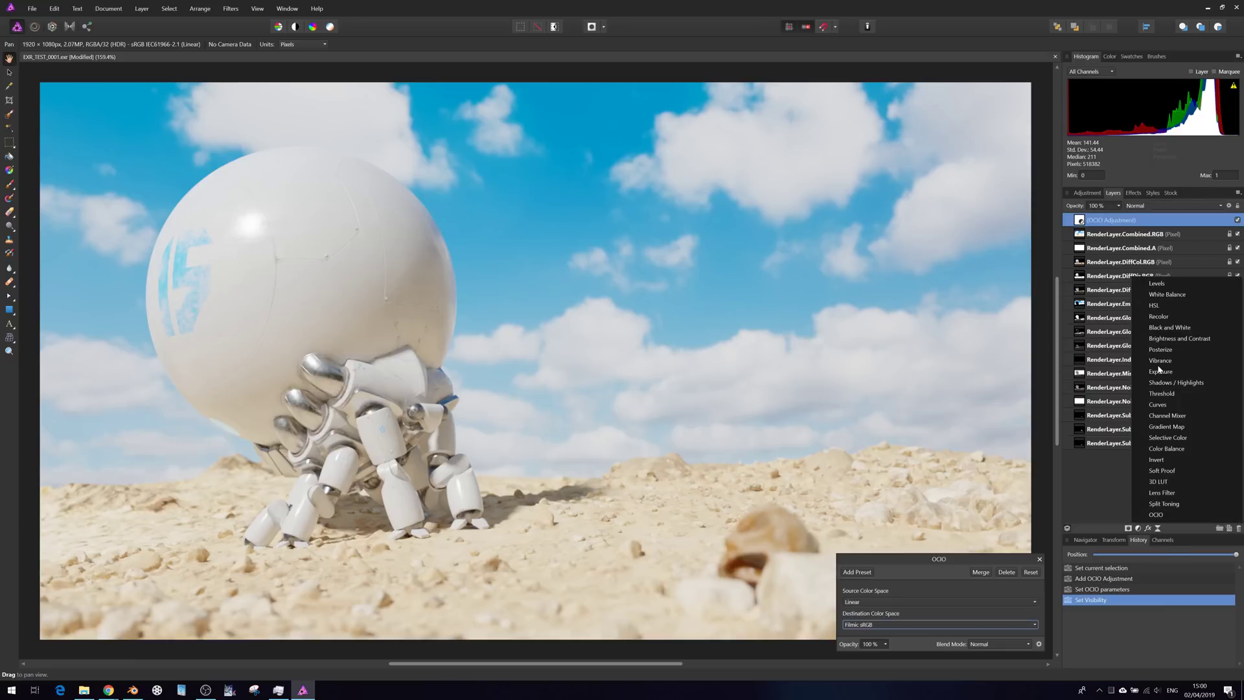
left_click(1158, 404)
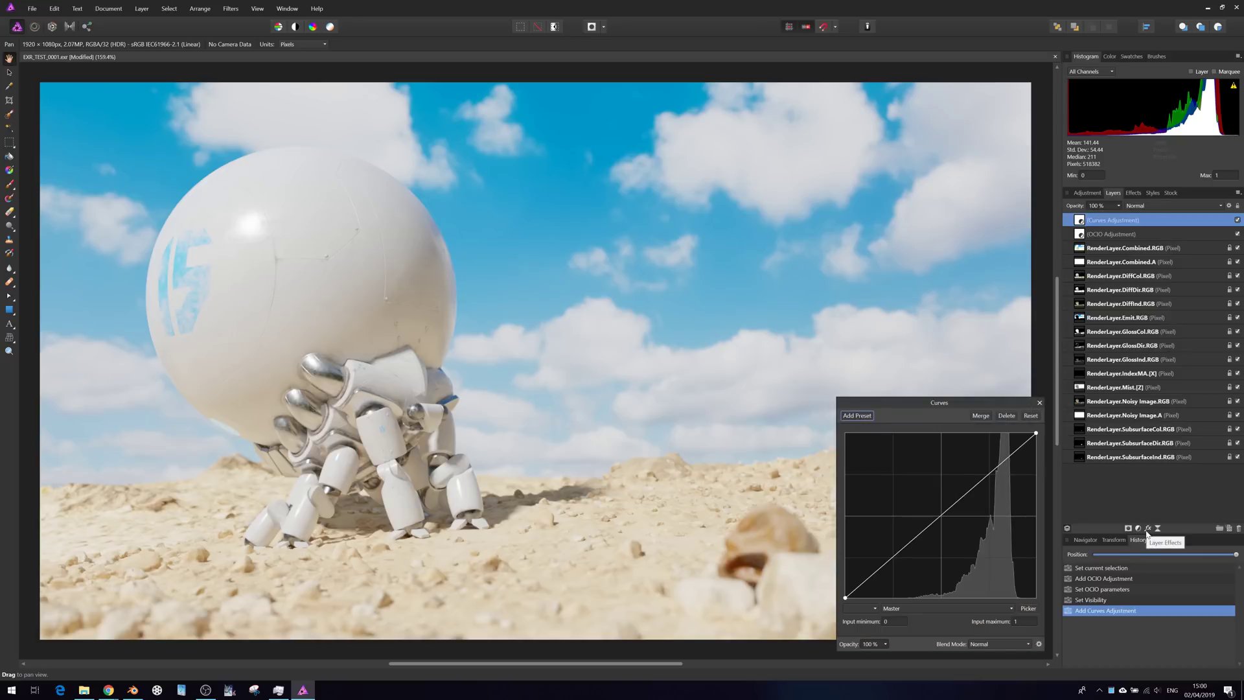
left_click_drag(914, 538, 914, 556)
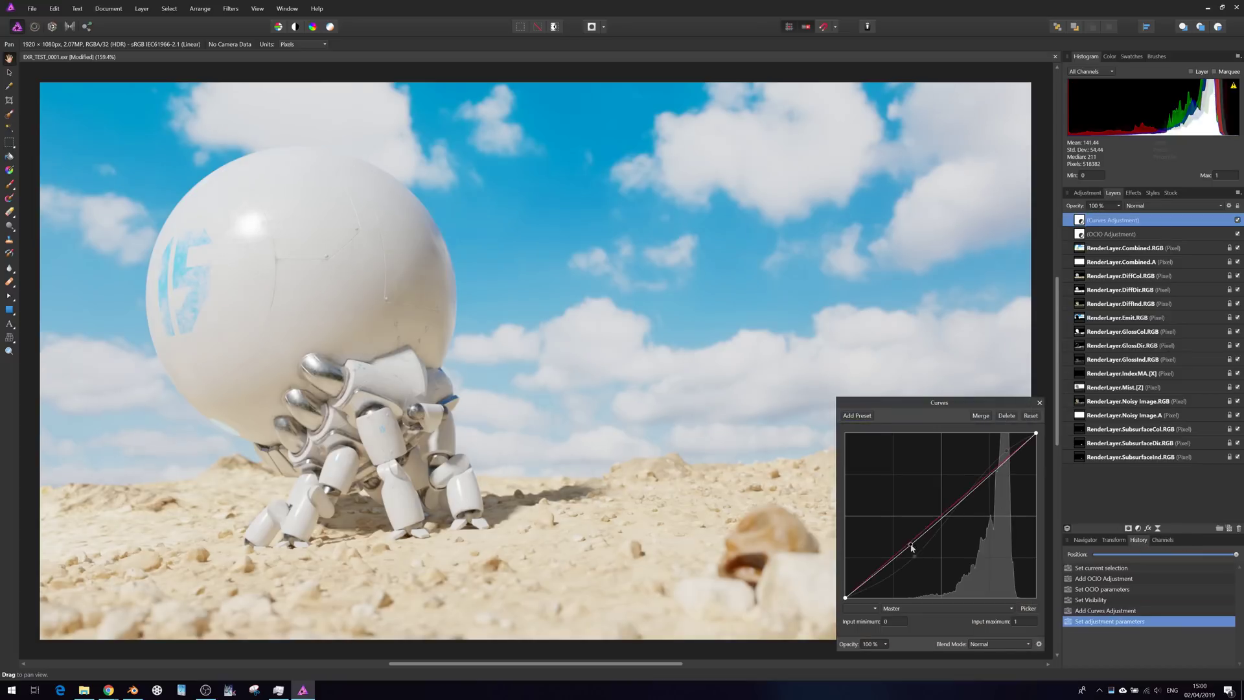
left_click_drag(1005, 458, 1006, 450)
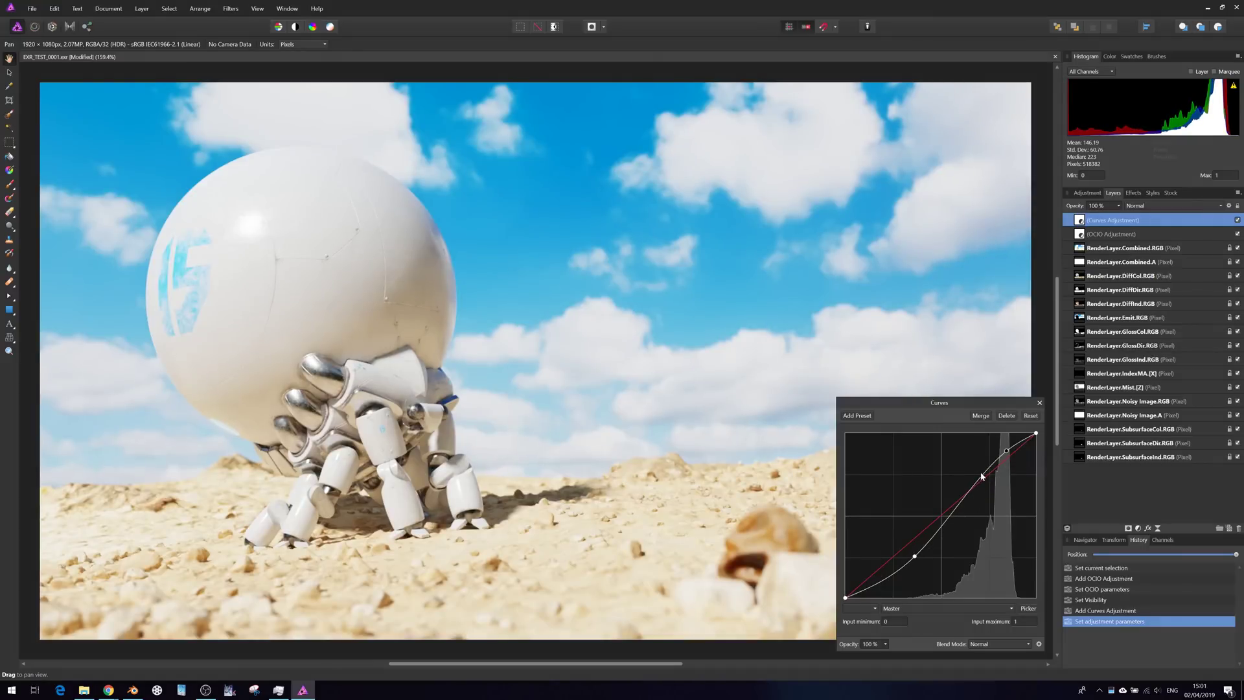
left_click(985, 476)
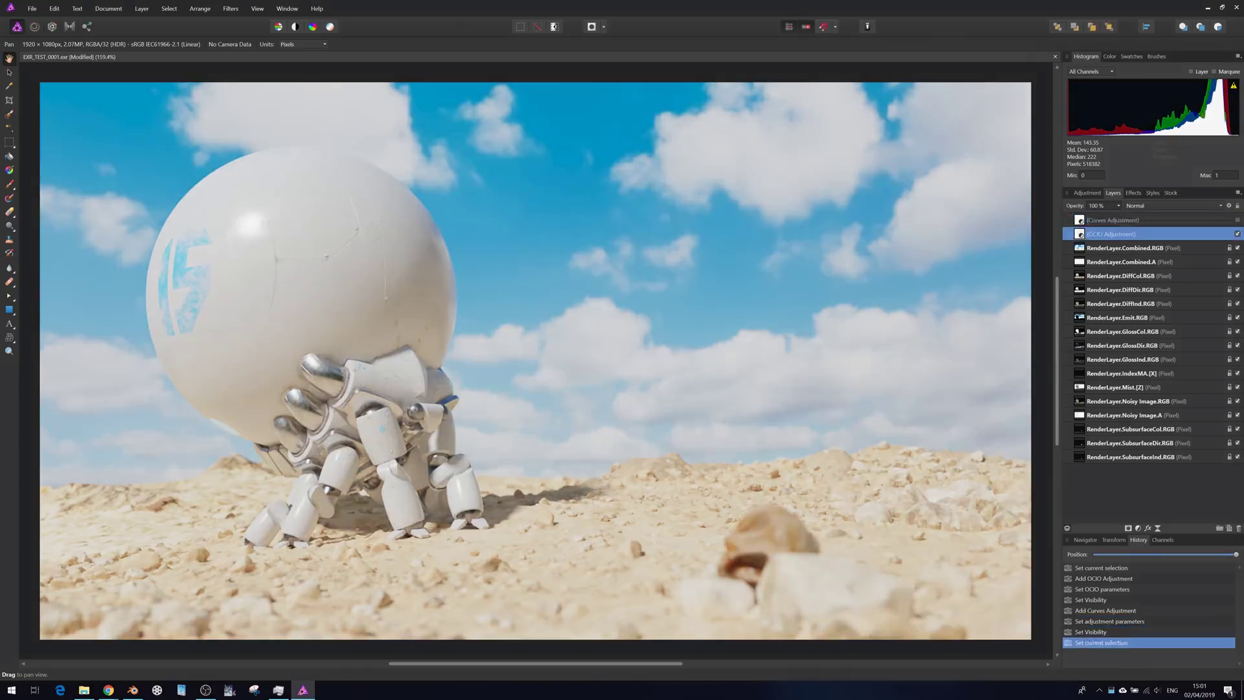
Open the blend mode choices for a render pass layer
left_click(1172, 205)
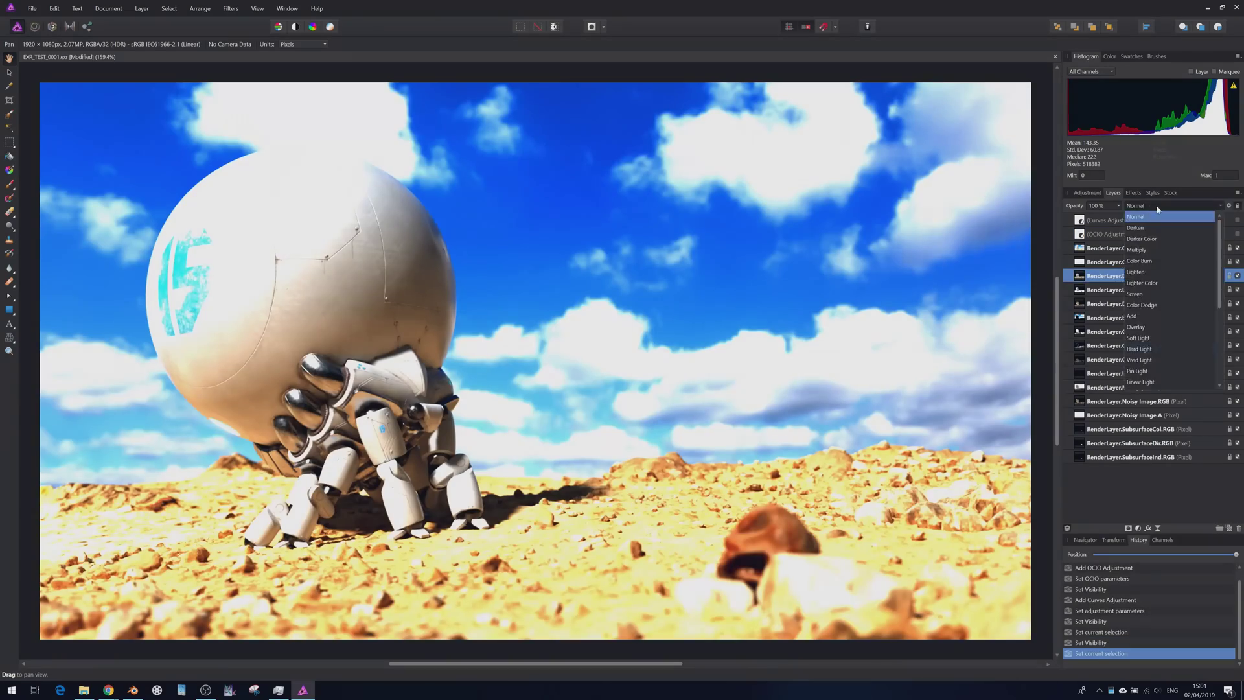